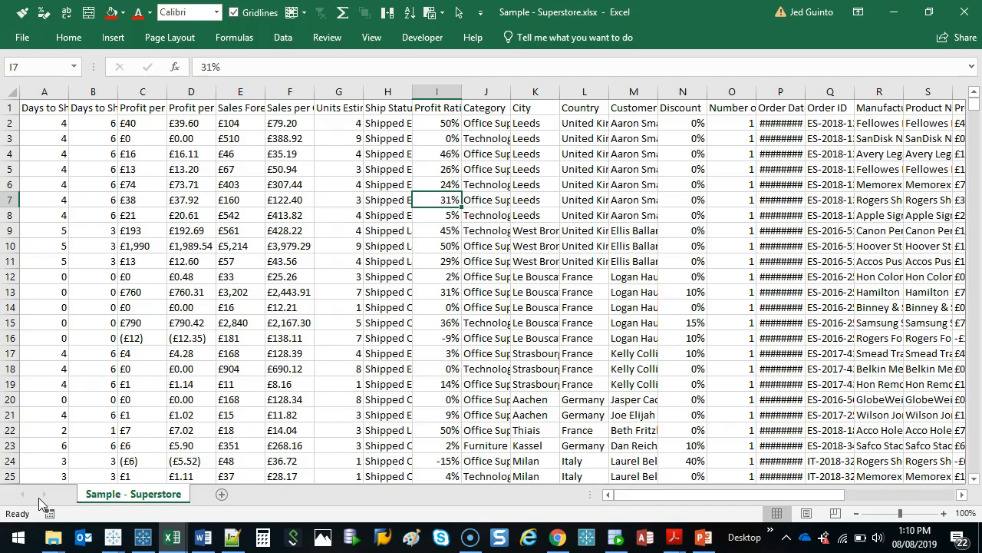
Step: Survey the full extent of the Superstore data at a reduced zoom, returning to cell A1 at 70% zoom
{"action": "left_click", "coordinate": [351, 246]}
{"action": "scroll", "coordinate": [360, 254], "scroll_direction": "down", "scroll_amount": 4, "text": "ctrl"}
{"action": "scroll", "coordinate": [365, 256], "scroll_direction": "down", "scroll_amount": 3, "text": "ctrl"}
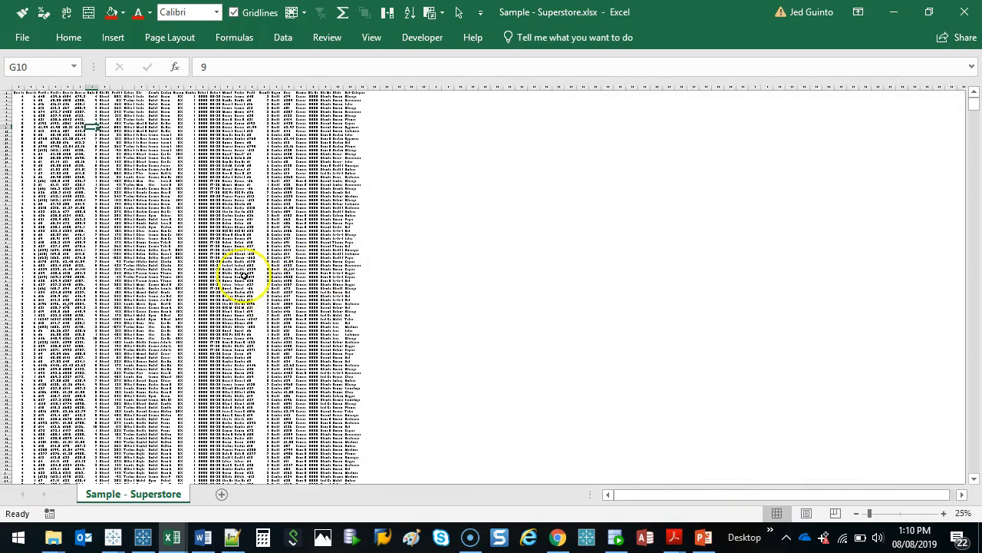
{"action": "scroll", "coordinate": [238, 241], "scroll_direction": "down", "scroll_amount": 2}
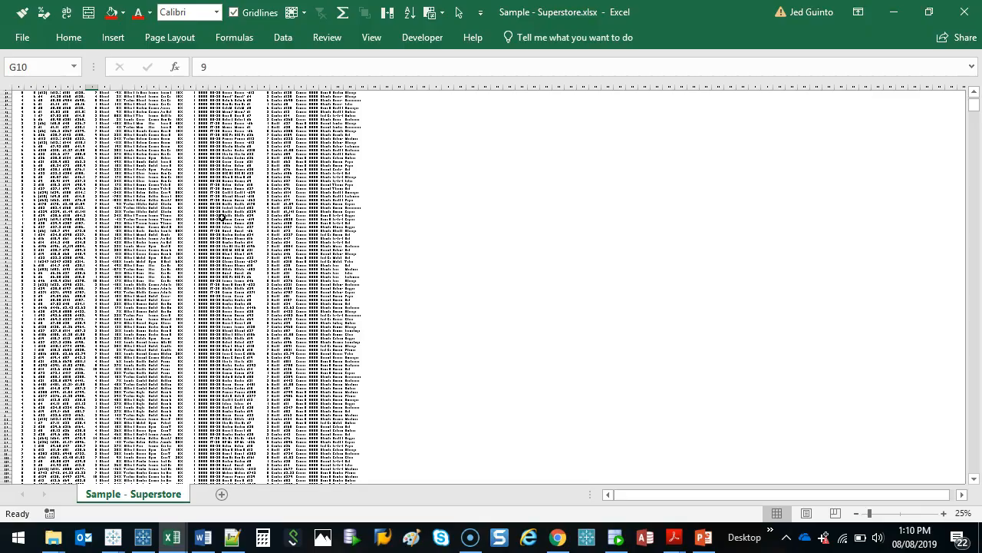
{"action": "left_click", "coordinate": [92, 259]}
{"action": "key", "text": "ctrl+Home"}
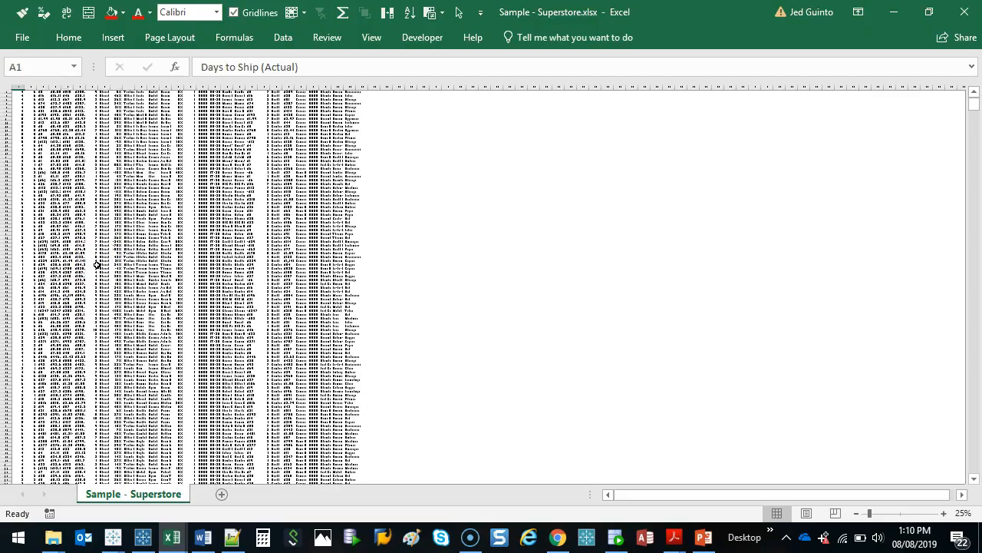
{"action": "scroll", "coordinate": [98, 265], "scroll_direction": "up", "scroll_amount": 5}
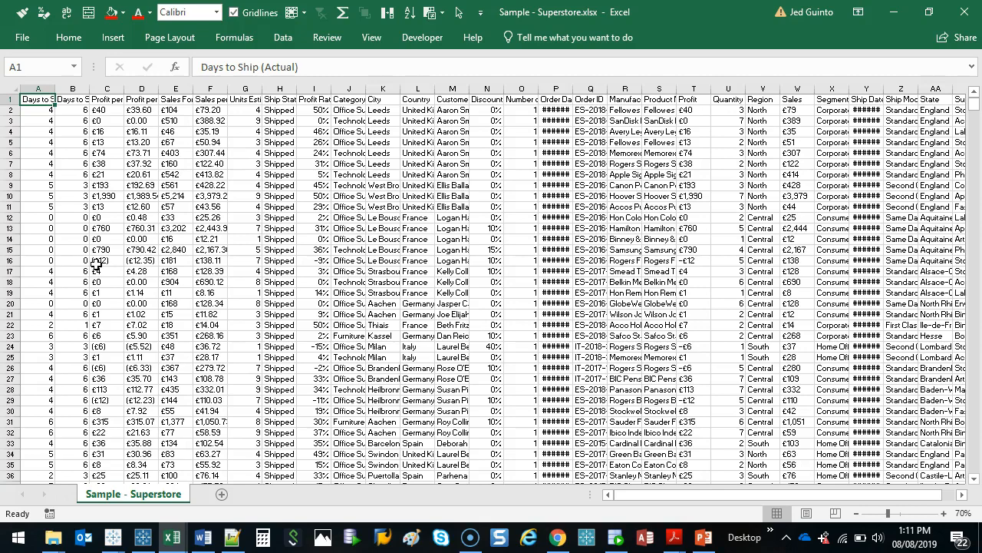
Step: Wrap the text of the header row and make it bold
{"action": "key", "text": "shift+space"}
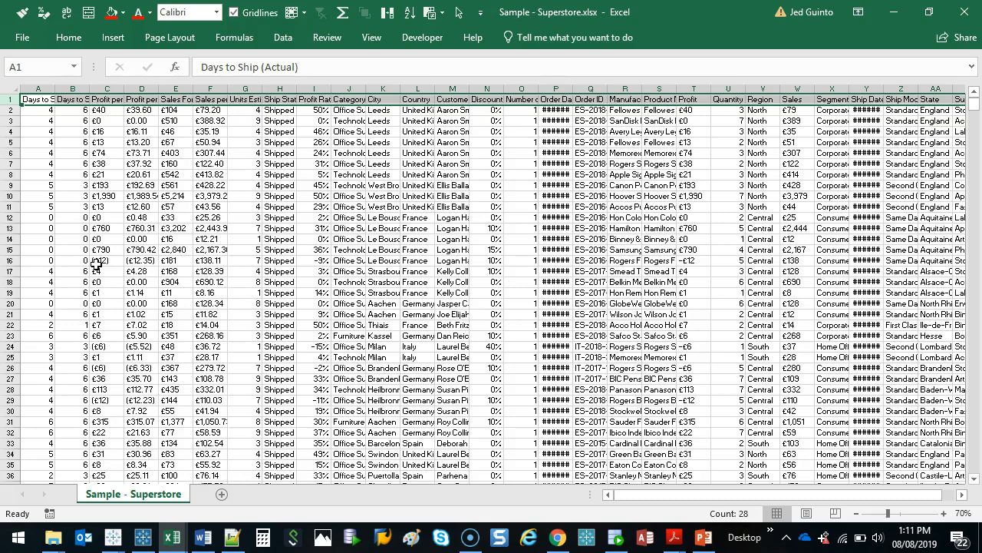
{"action": "left_click", "coordinate": [67, 12]}
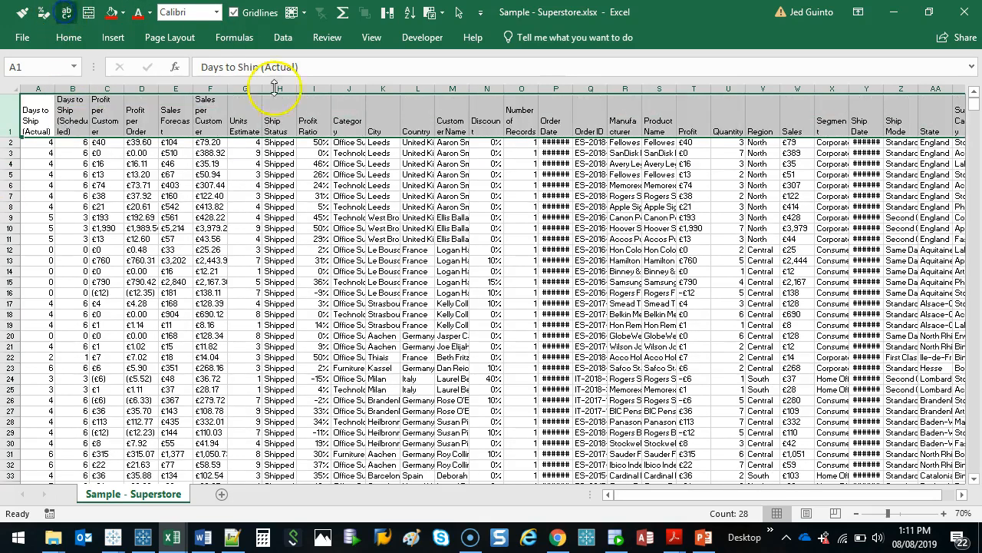
{"action": "key", "text": "ctrl+b"}
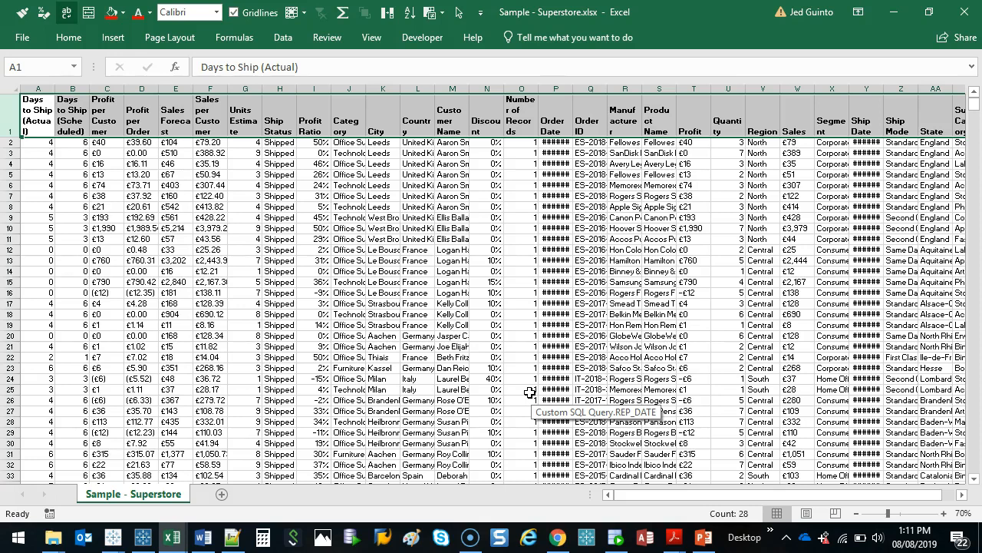
Step: Centre all the data in the sheet both horizontally and vertically
{"action": "left_click", "coordinate": [150, 186]}
{"action": "key", "text": "ctrl+a"}
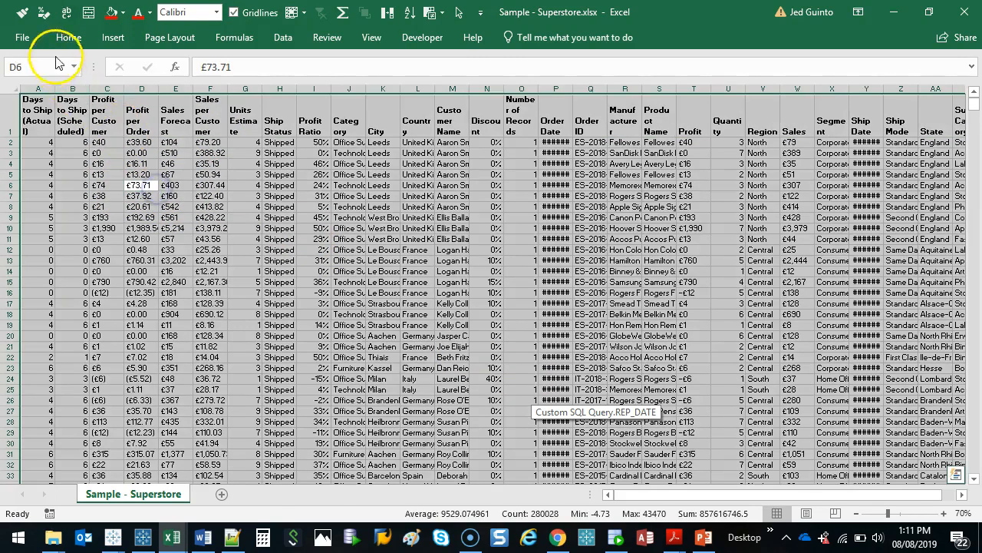
{"action": "left_click", "coordinate": [66, 46]}
{"action": "left_click", "coordinate": [252, 89]}
{"action": "left_click", "coordinate": [253, 66]}
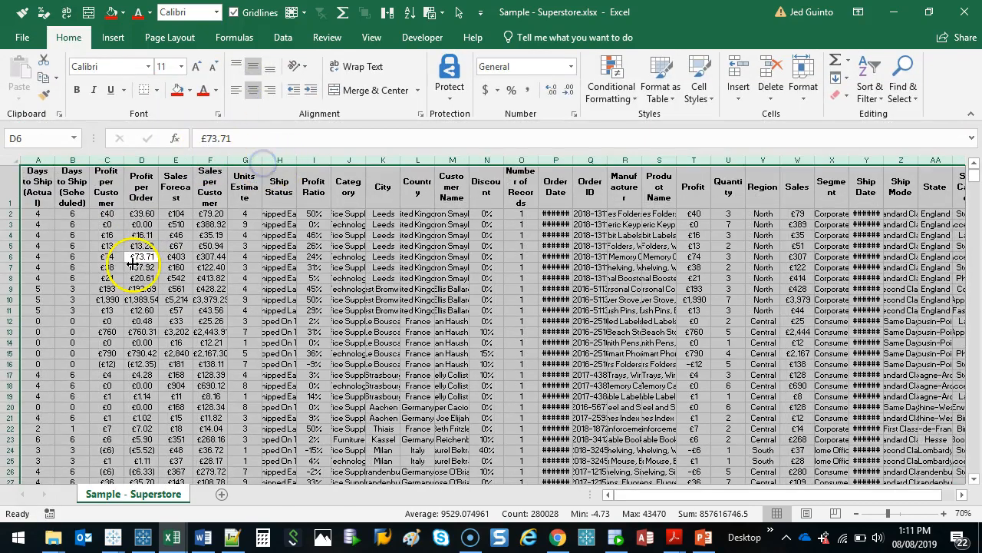
Step: Fit the widths of all the columns to their contents
{"action": "left_click", "coordinate": [135, 183]}
{"action": "left_click_drag", "start_coordinate": [57, 162], "coordinate": [67, 162]}
{"action": "left_click", "coordinate": [109, 188]}
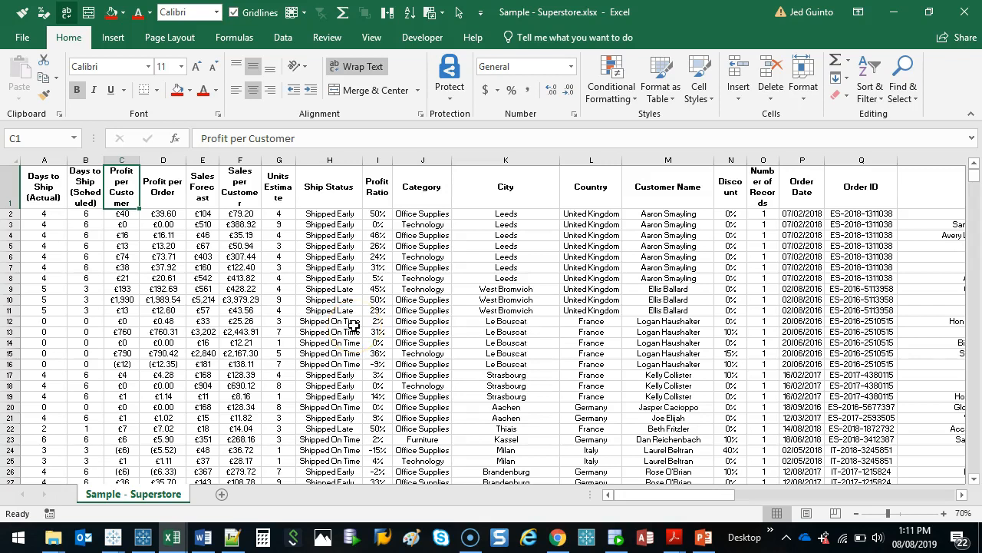
Step: Freeze the header row at cell A2 so it stays in view while the data scrolls
{"action": "left_click", "coordinate": [51, 214]}
{"action": "left_click", "coordinate": [295, 12]}
{"action": "left_click", "coordinate": [324, 66]}
{"action": "left_click", "coordinate": [232, 288]}
{"action": "mouse_move", "coordinate": [973, 175]}
{"action": "left_mouse_down"}
{"action": "mouse_move", "coordinate": [973, 461]}
{"action": "mouse_move", "coordinate": [972, 169]}
{"action": "left_mouse_up"}
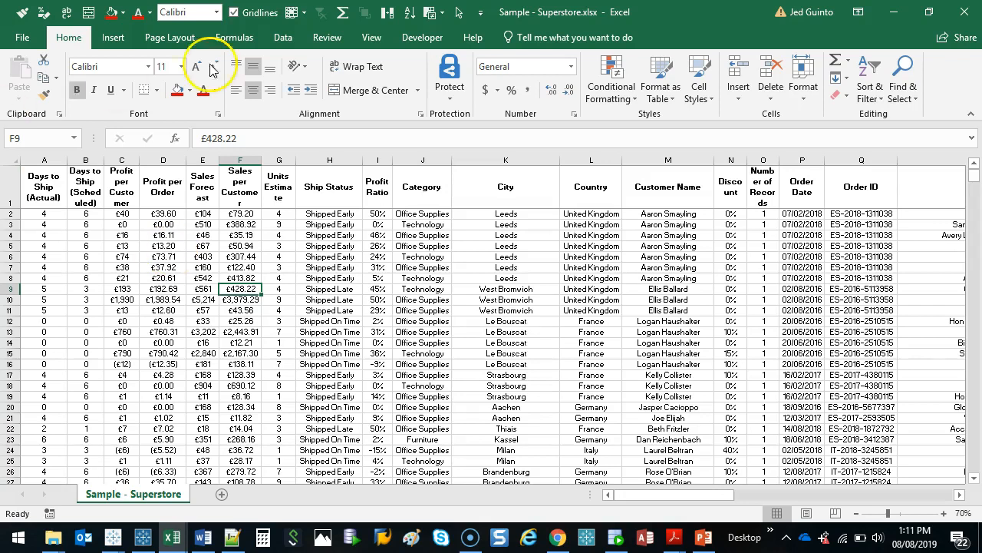
Step: Examine the first order rows, focusing on the Ship Status and Days to Ship (Actual) columns
{"action": "left_click_drag", "start_coordinate": [9, 299], "coordinate": [10, 215]}
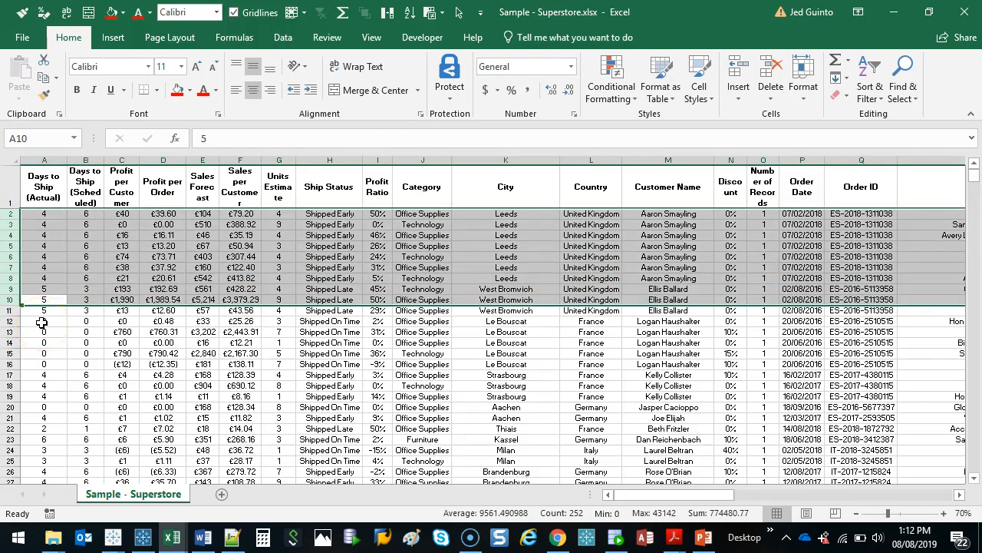
{"action": "left_click", "coordinate": [46, 215]}
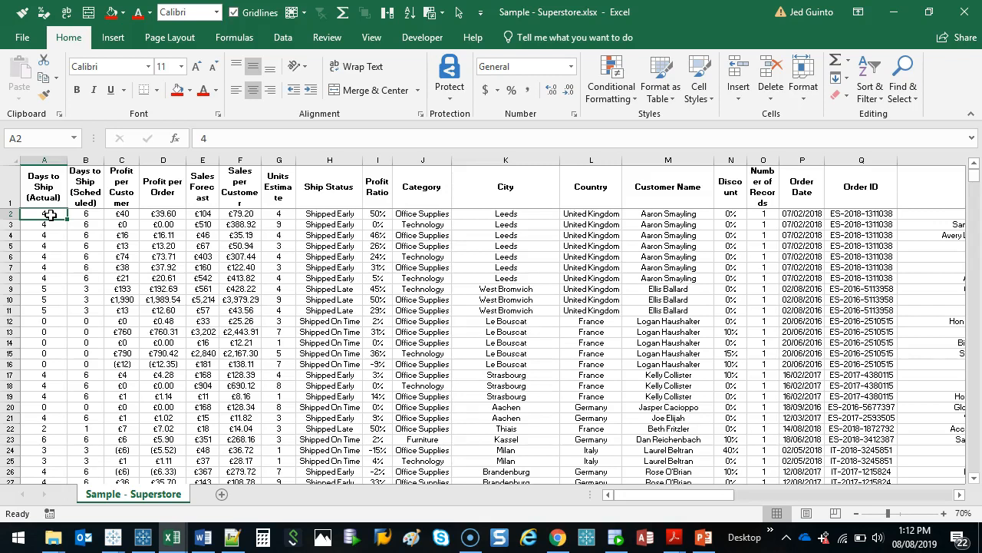
{"action": "left_click_drag", "start_coordinate": [346, 214], "coordinate": [344, 225]}
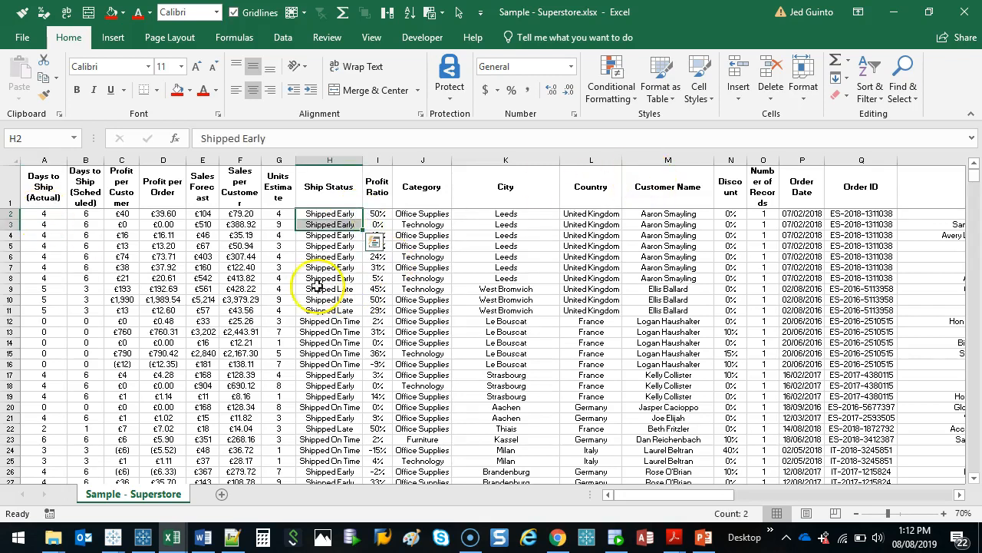
{"action": "left_click", "coordinate": [44, 161]}
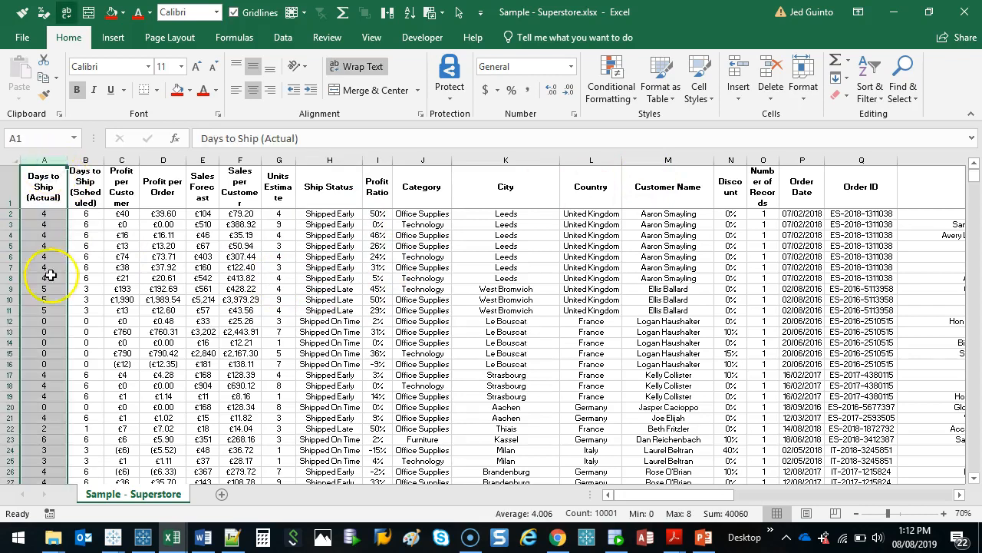
{"action": "left_click_drag", "start_coordinate": [50, 214], "coordinate": [51, 300]}
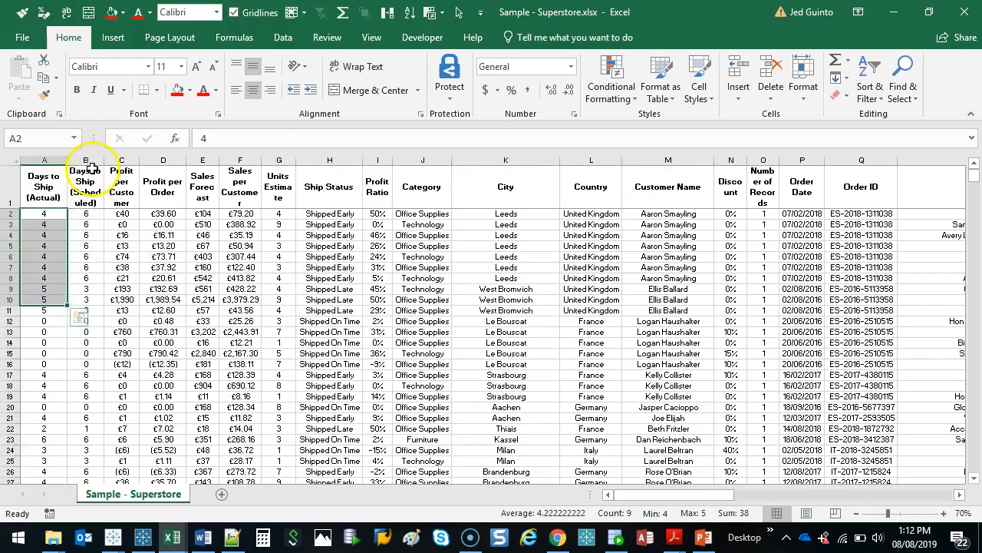
Step: Widen the Days to Ship (Scheduled) column to fit its header and compare its first values with the actual days
{"action": "left_click_drag", "start_coordinate": [104, 162], "coordinate": [132, 160]}
{"action": "left_click_drag", "start_coordinate": [53, 213], "coordinate": [99, 309]}
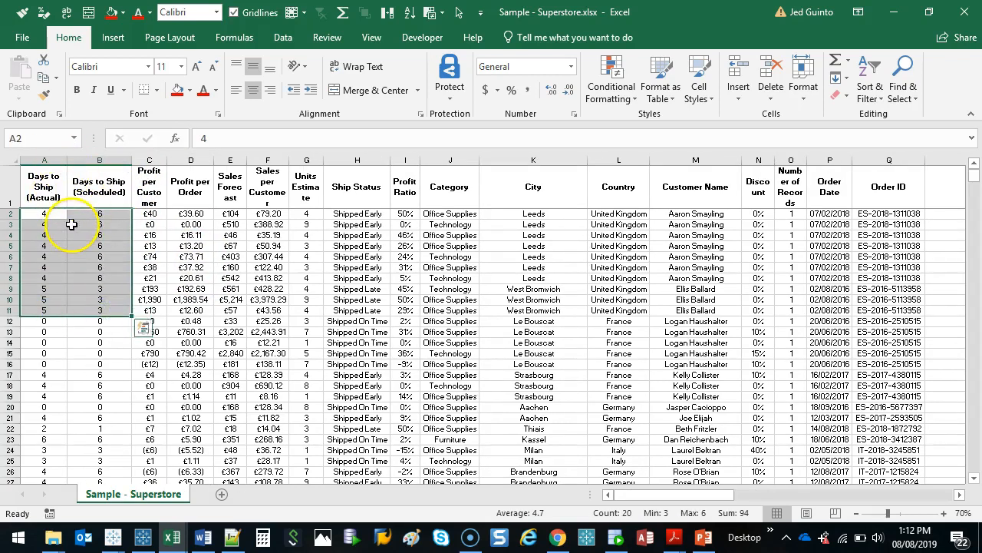
{"action": "left_click", "coordinate": [98, 224]}
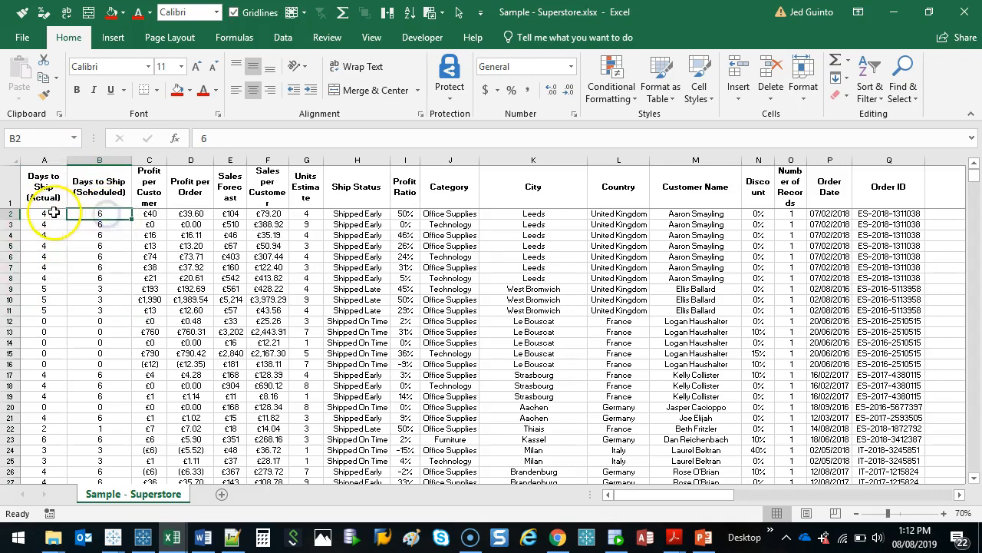
{"action": "left_click", "coordinate": [44, 214]}
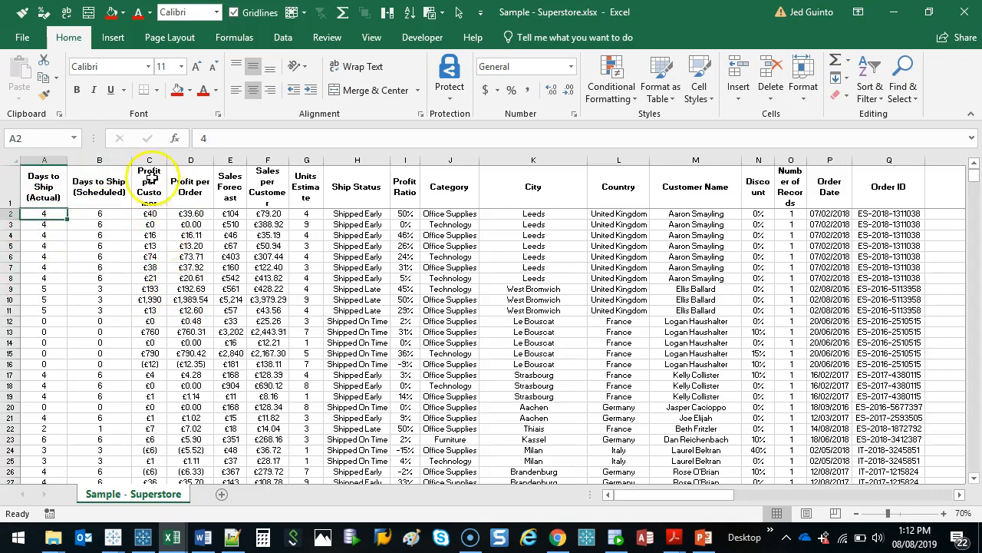
Step: Widen the Profit per Customer column and review the profit, Ship Status and Profit Ratio columns
{"action": "left_click_drag", "start_coordinate": [164, 160], "coordinate": [202, 161]}
{"action": "left_click_drag", "start_coordinate": [174, 214], "coordinate": [169, 342]}
{"action": "left_click", "coordinate": [223, 186]}
{"action": "left_click", "coordinate": [341, 186]}
{"action": "left_click_drag", "start_coordinate": [397, 187], "coordinate": [404, 256]}
{"action": "left_click_drag", "start_coordinate": [443, 187], "coordinate": [444, 235]}
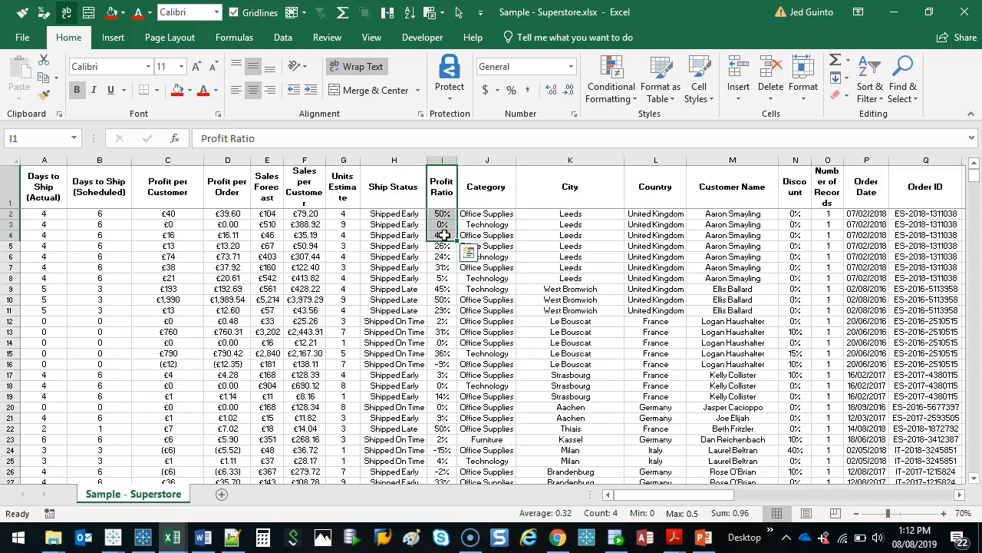
Step: Widen the Discount and Number of Records columns to fit their headers and highlight the first record values
{"action": "left_click_drag", "start_coordinate": [714, 495], "coordinate": [753, 495]}
{"action": "left_click_drag", "start_coordinate": [629, 160], "coordinate": [675, 300]}
{"action": "mouse_move", "coordinate": [974, 173]}
{"action": "left_mouse_down"}
{"action": "mouse_move", "coordinate": [978, 453]}
{"action": "mouse_move", "coordinate": [973, 167]}
{"action": "left_mouse_up"}
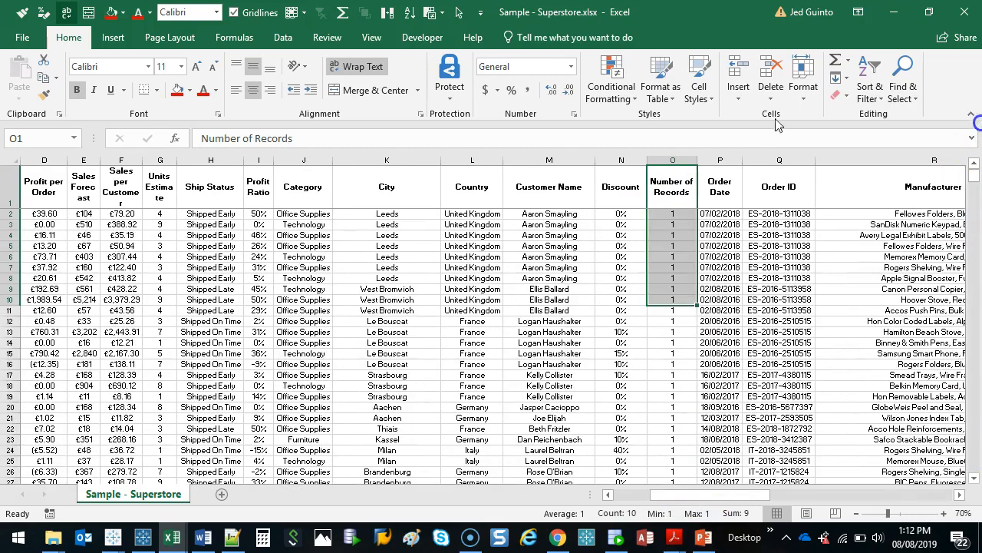
Step: Review the Order Date, Order ID and Manufacturer columns
{"action": "left_click_drag", "start_coordinate": [729, 496], "coordinate": [826, 495]}
{"action": "left_click_drag", "start_coordinate": [299, 186], "coordinate": [301, 299]}
{"action": "left_click_drag", "start_coordinate": [377, 183], "coordinate": [359, 311]}
{"action": "left_click_drag", "start_coordinate": [575, 197], "coordinate": [553, 310]}
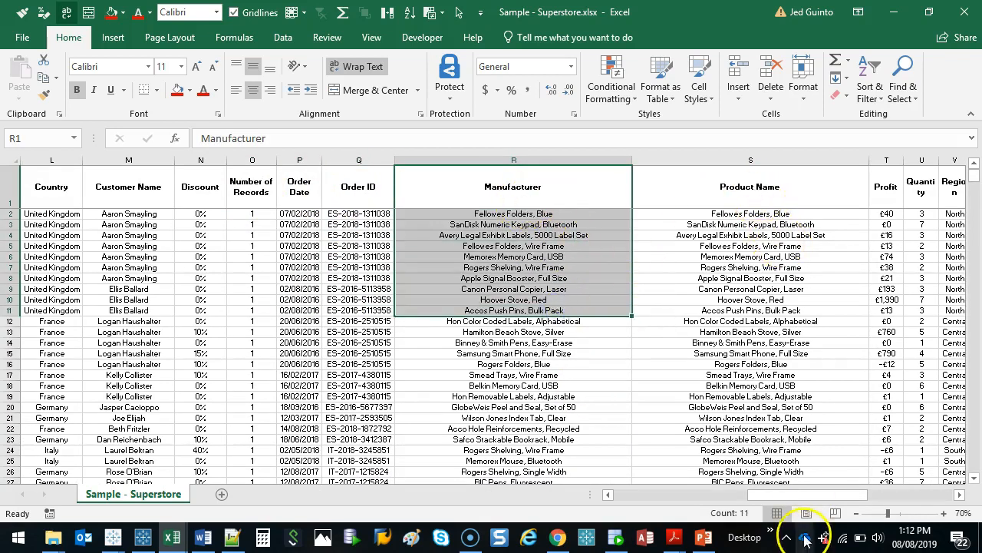
{"action": "left_click_drag", "start_coordinate": [816, 495], "coordinate": [878, 500]}
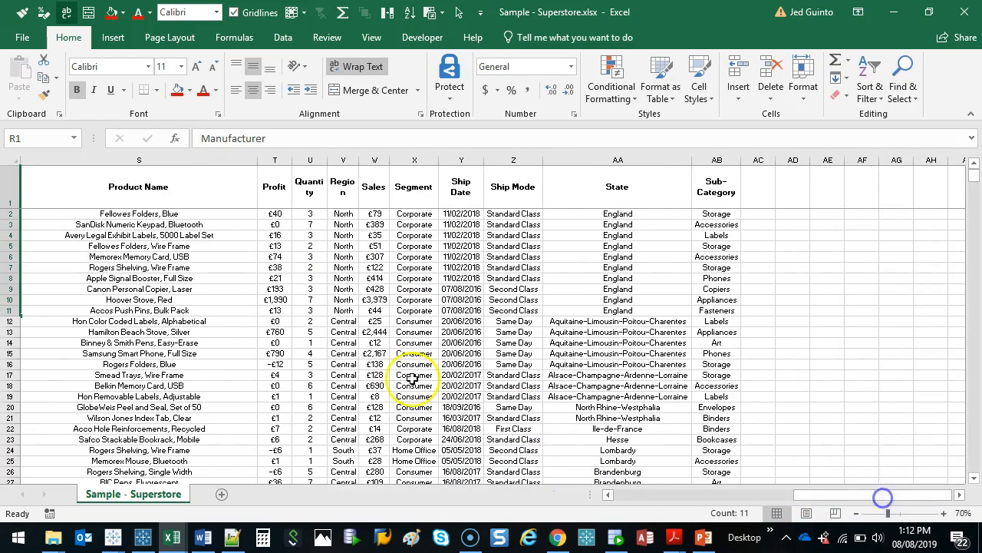
Step: Widen the Quantity column to fit its header and review the Profit, Region, Sales and Segment columns
{"action": "left_click_drag", "start_coordinate": [274, 186], "coordinate": [273, 313]}
{"action": "left_click_drag", "start_coordinate": [327, 160], "coordinate": [322, 241]}
{"action": "left_click_drag", "start_coordinate": [338, 192], "coordinate": [368, 259]}
{"action": "left_click_drag", "start_coordinate": [391, 196], "coordinate": [393, 238]}
{"action": "left_click_drag", "start_coordinate": [429, 192], "coordinate": [428, 292]}
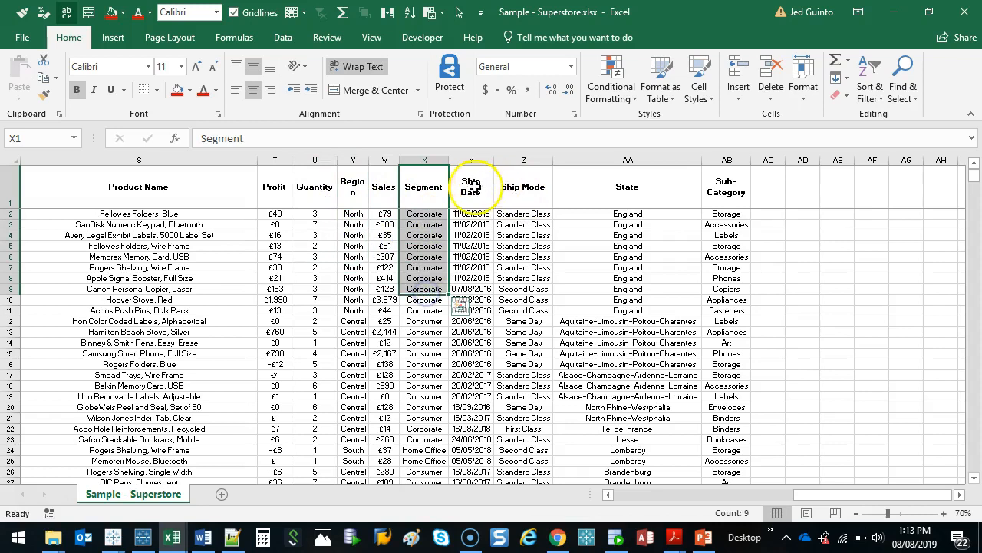
Step: Widen the Sub-Category column to fit its header and review the Ship Date, Ship Mode and State columns
{"action": "left_click_drag", "start_coordinate": [476, 189], "coordinate": [484, 265]}
{"action": "left_click_drag", "start_coordinate": [532, 193], "coordinate": [532, 278]}
{"action": "left_click_drag", "start_coordinate": [751, 160], "coordinate": [777, 161]}
{"action": "left_click_drag", "start_coordinate": [588, 191], "coordinate": [606, 328]}
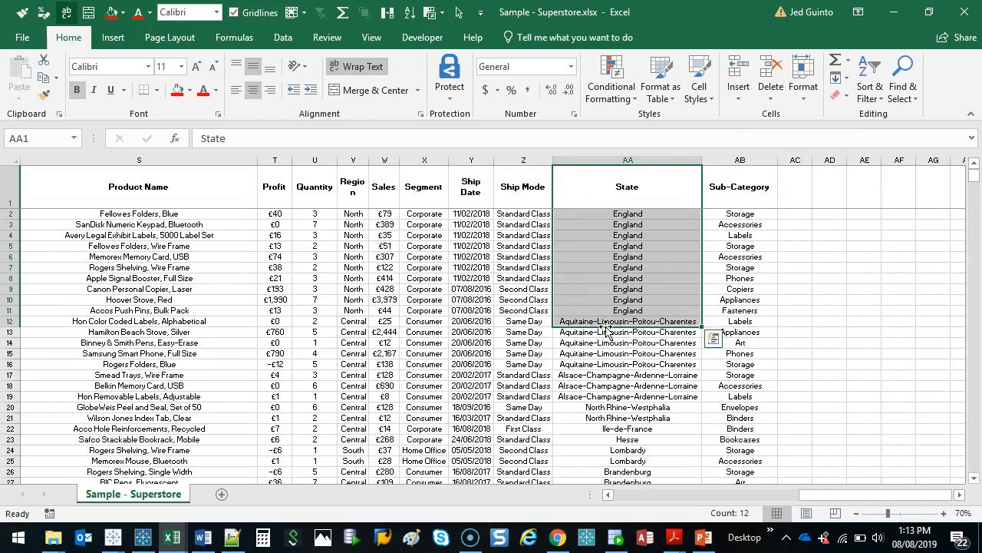
Step: Close the Superstore workbook without saving and bring the Tableau Course folder and Tableau into view
{"action": "left_click", "coordinate": [969, 18]}
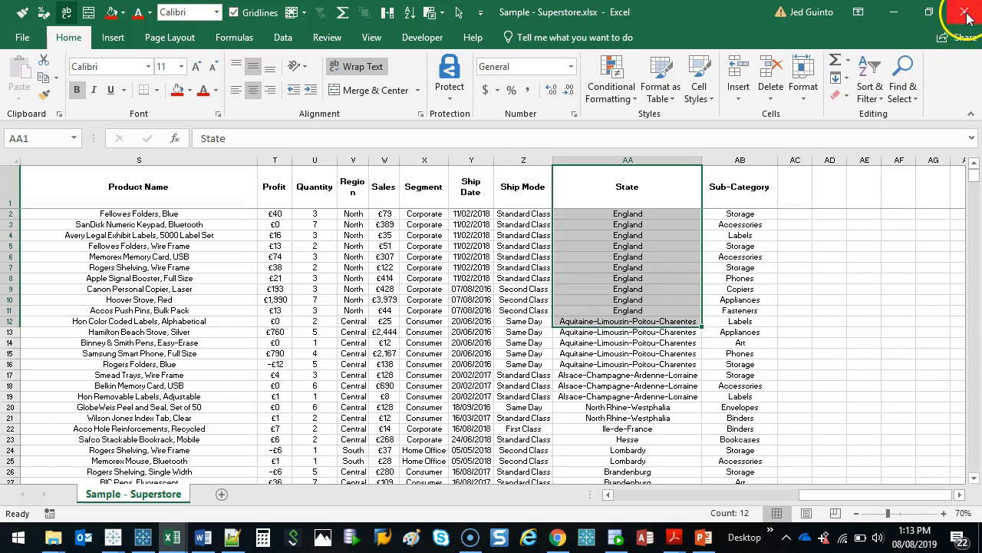
{"action": "left_click", "coordinate": [491, 287]}
{"action": "left_click", "coordinate": [894, 11]}
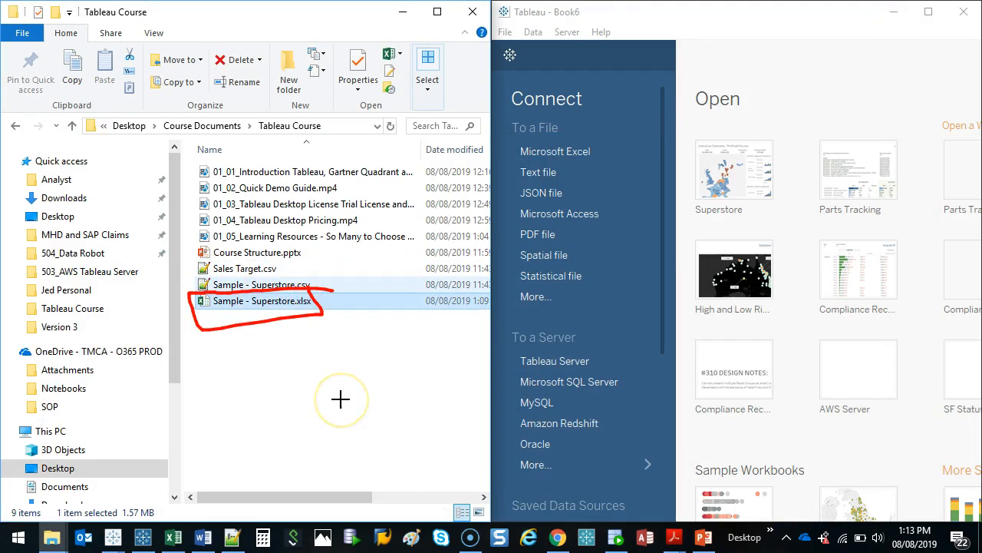
Step: Connect Tableau to Sample - Superstore.xlsx from the Tableau Course folder and maximize the Tableau window
{"action": "key", "text": "Escape"}
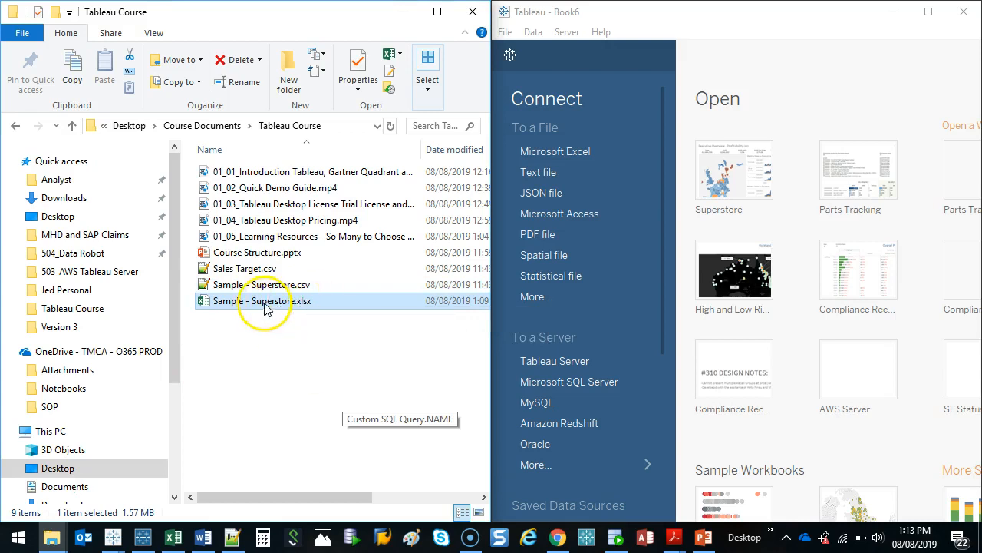
{"action": "left_click_drag", "start_coordinate": [265, 307], "coordinate": [738, 264]}
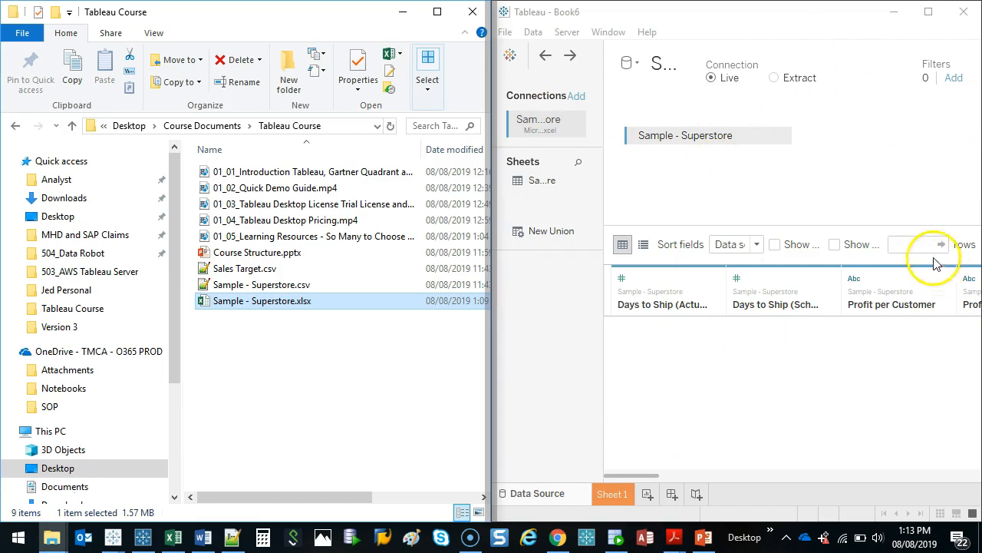
{"action": "left_click", "coordinate": [929, 13]}
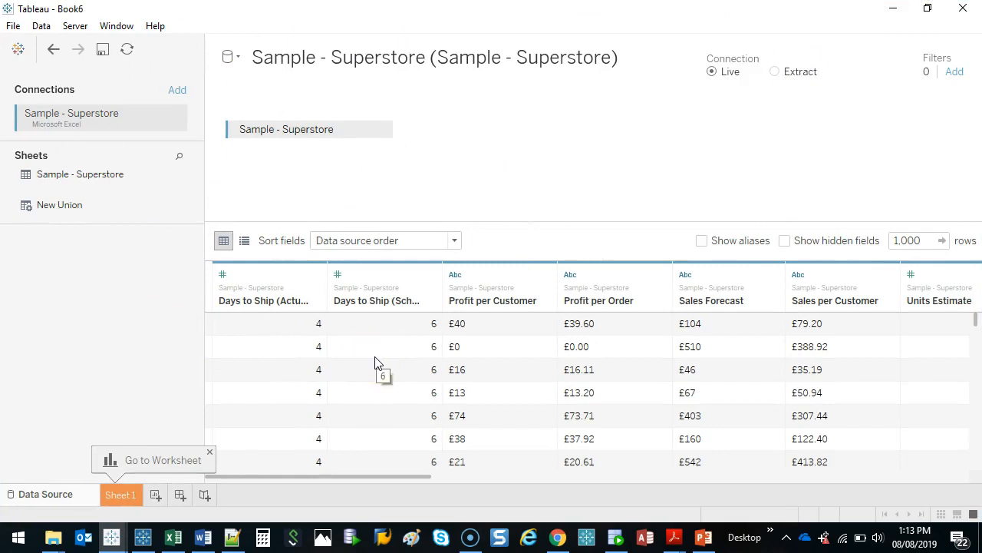
Step: Close Tableau without saving, start it again and dismiss the File Recovery list
{"action": "left_click", "coordinate": [969, 11]}
{"action": "left_click", "coordinate": [537, 286]}
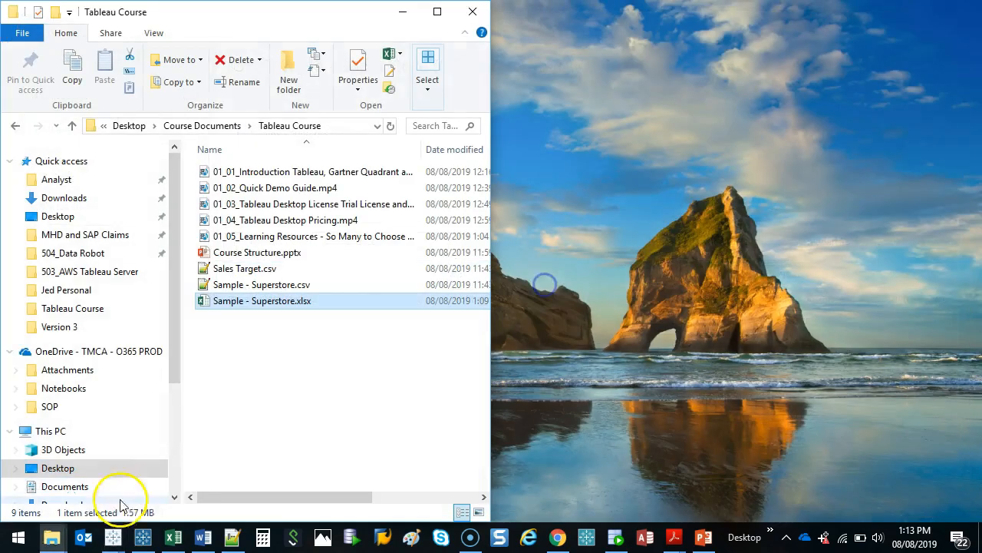
{"action": "left_click", "coordinate": [119, 540]}
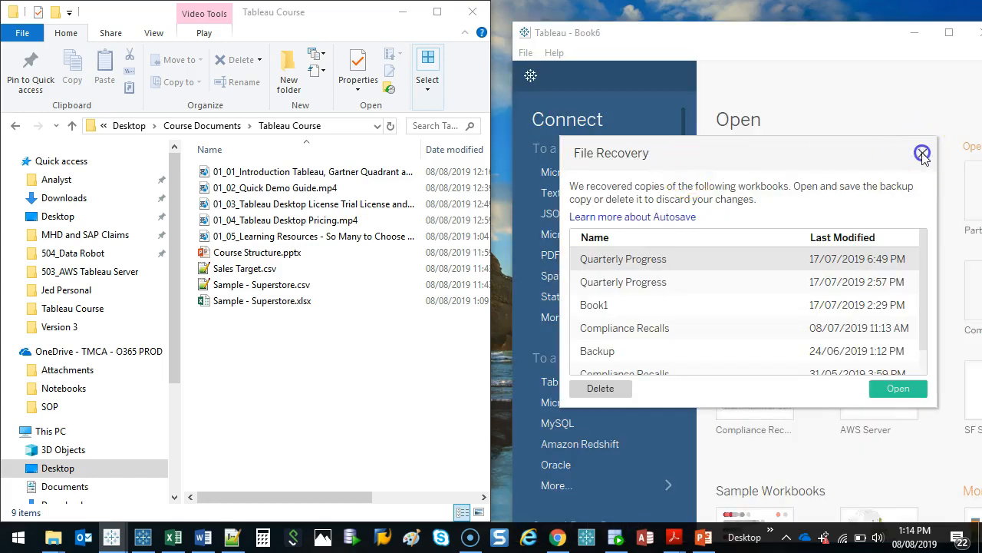
{"action": "left_click", "coordinate": [923, 153]}
Step: Place the Tableau start window beside the Tableau Course folder and review its file connection options for Sample - Superstore.xlsx
{"action": "left_click_drag", "start_coordinate": [789, 27], "coordinate": [697, 31]}
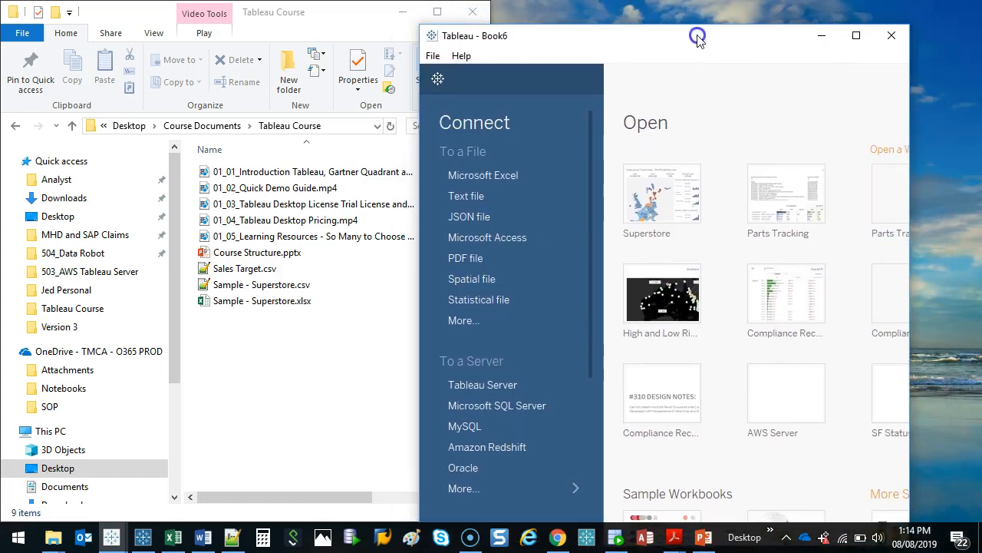
{"action": "left_click", "coordinate": [284, 301]}
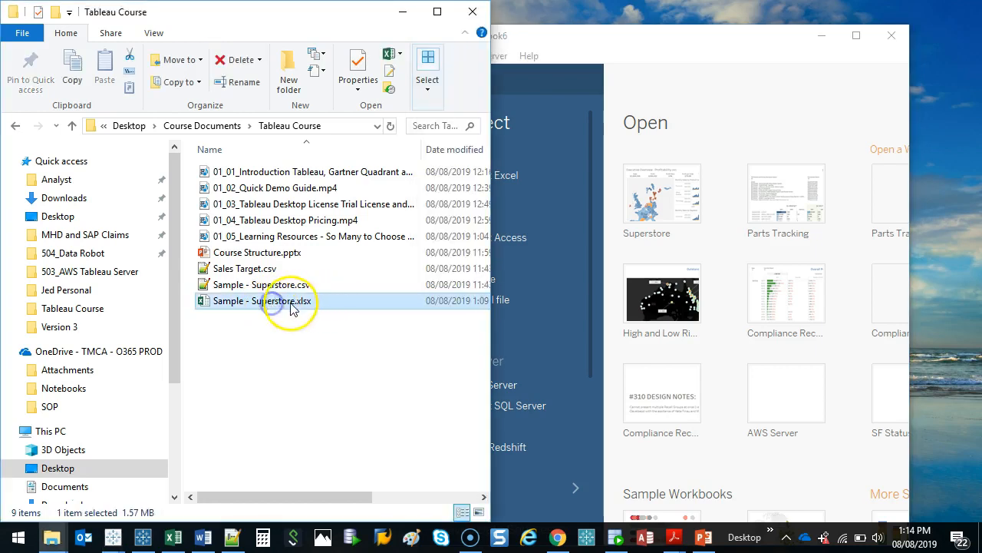
{"action": "left_click", "coordinate": [649, 38]}
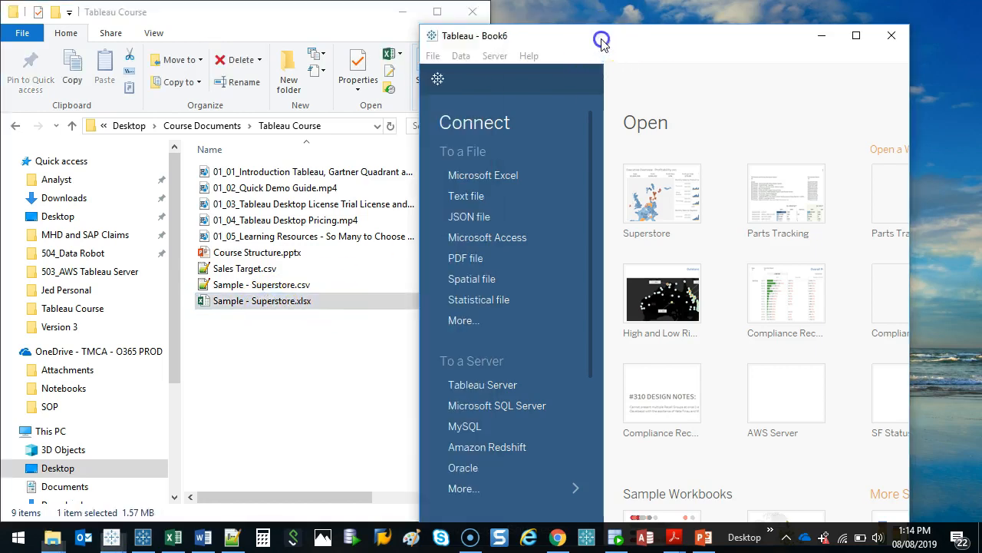
{"action": "left_click", "coordinate": [506, 175]}
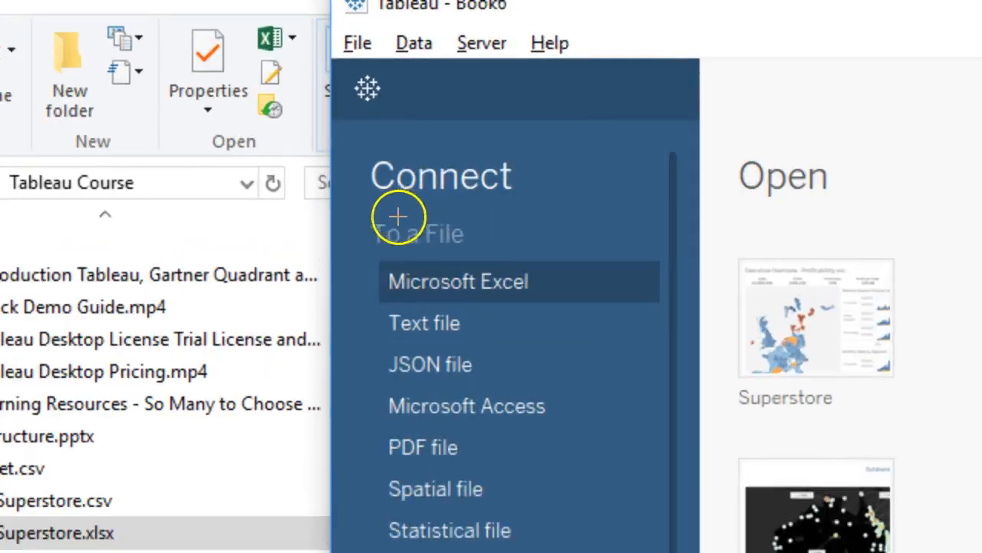
{"action": "mouse_move", "coordinate": [409, 202]}
{"action": "left_mouse_down"}
{"action": "mouse_move", "coordinate": [403, 258]}
{"action": "mouse_move", "coordinate": [637, 207]}
{"action": "mouse_move", "coordinate": [366, 197]}
{"action": "left_mouse_up"}
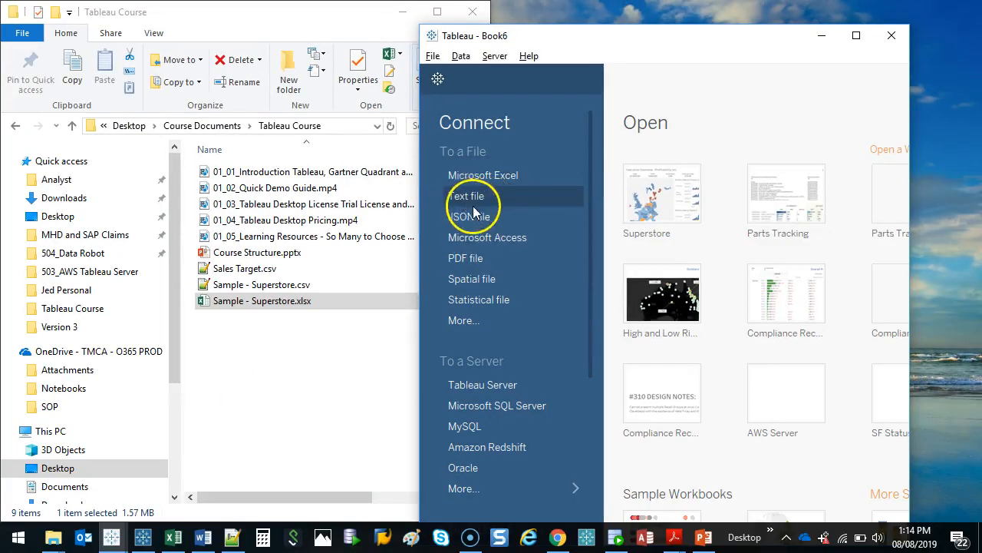
{"action": "mouse_move", "coordinate": [495, 189]}
{"action": "left_mouse_down"}
{"action": "mouse_move", "coordinate": [466, 187]}
{"action": "mouse_move", "coordinate": [504, 189]}
{"action": "left_mouse_up"}
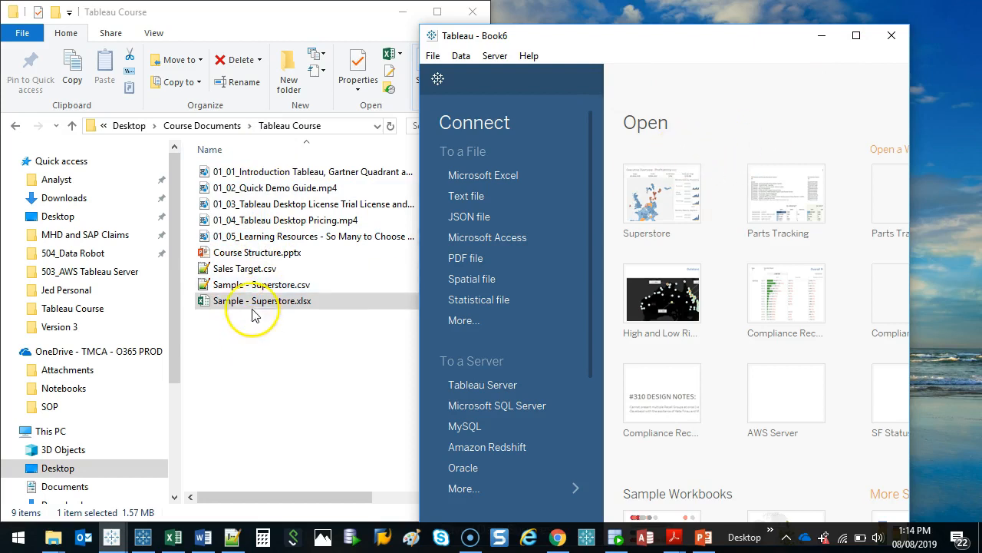
Step: Connect Tableau to the Excel file Sample - Superstore.xlsx in Desktop > Course Documents > Tableau Course and maximize the Tableau window
{"action": "left_click", "coordinate": [531, 176]}
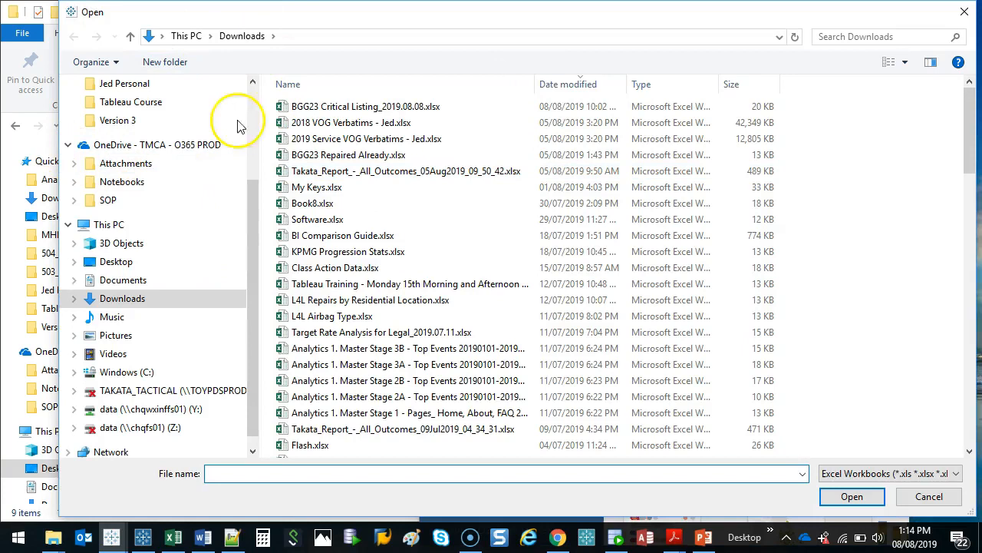
{"action": "left_click", "coordinate": [132, 259]}
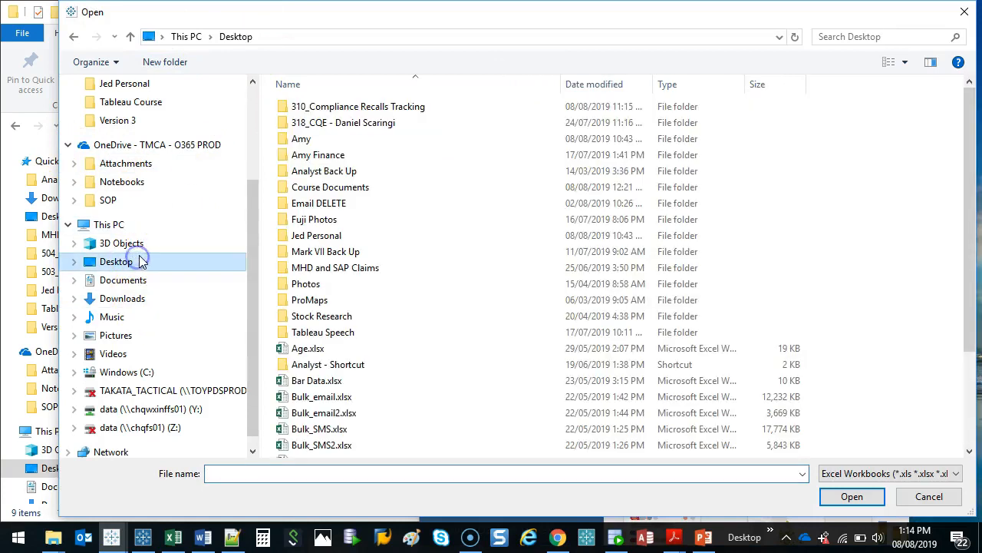
{"action": "double_click", "coordinate": [325, 187]}
{"action": "double_click", "coordinate": [325, 106]}
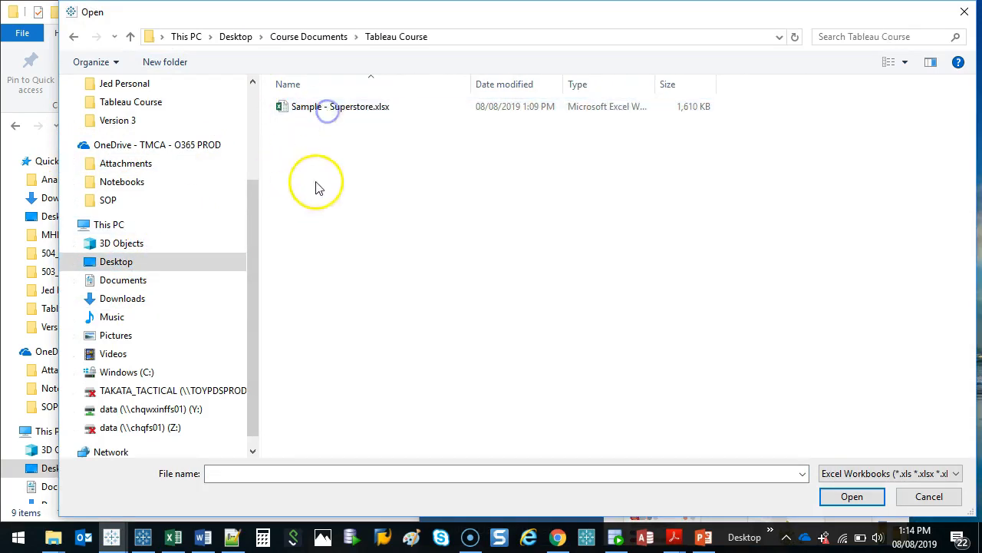
{"action": "left_click", "coordinate": [367, 112]}
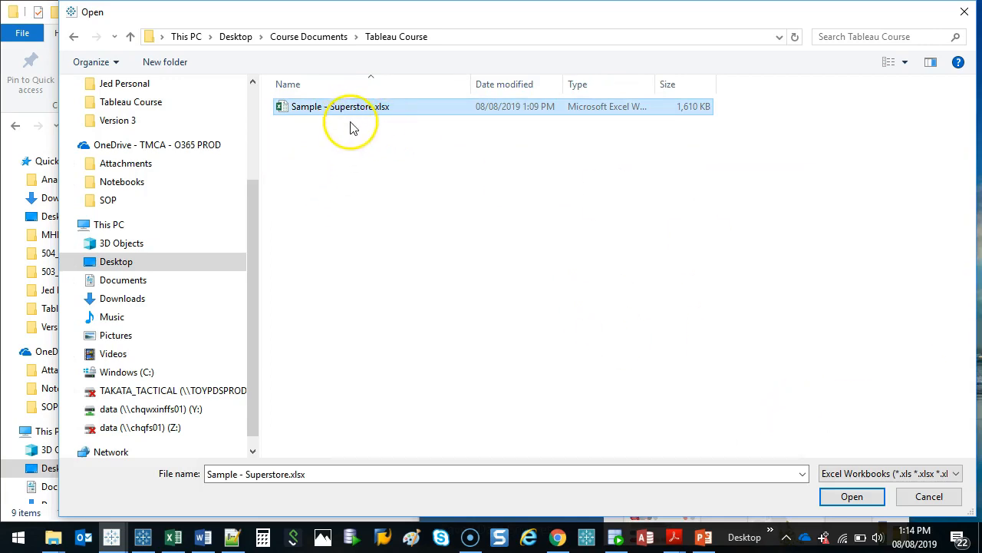
{"action": "left_click", "coordinate": [850, 496]}
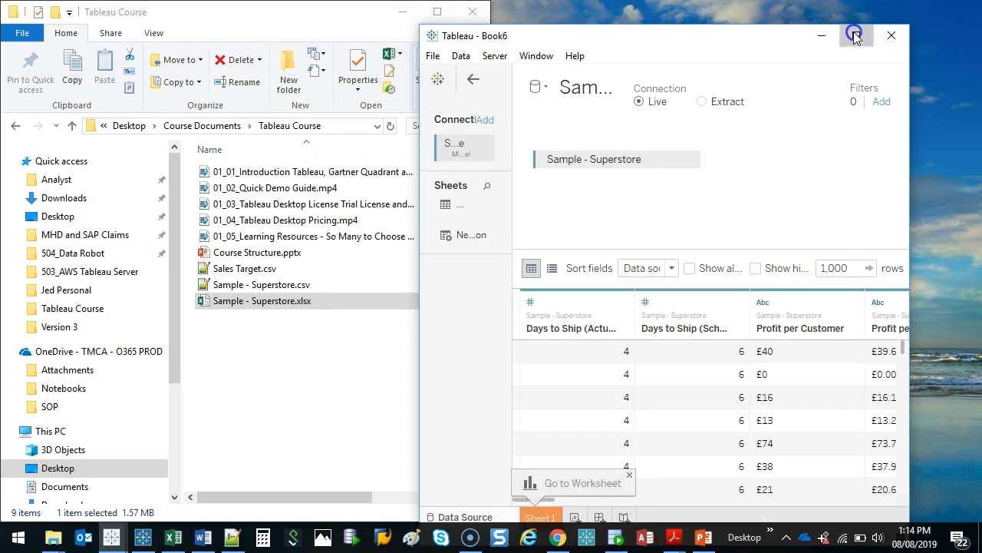
{"action": "left_click", "coordinate": [856, 36]}
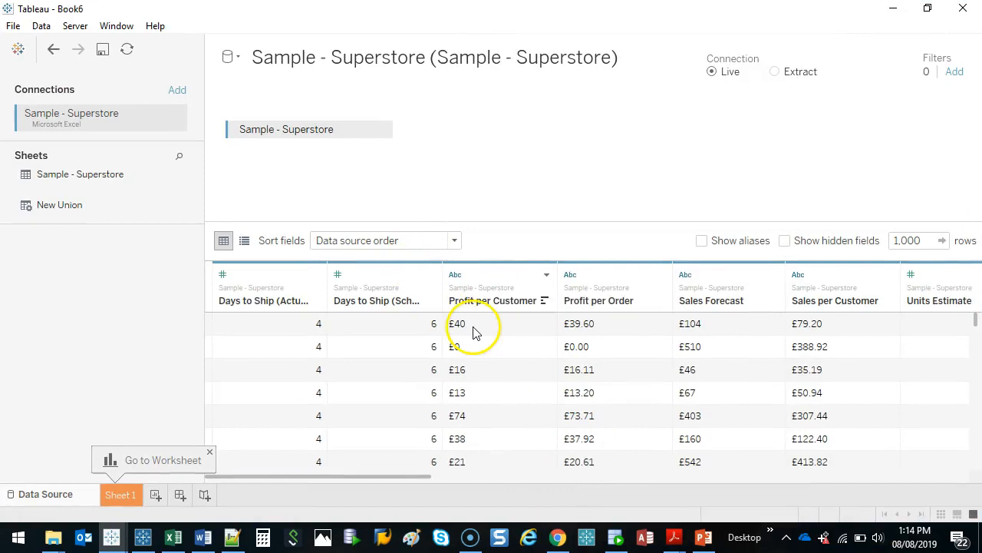
{"action": "mouse_move", "coordinate": [187, 29]}
{"action": "left_mouse_down"}
{"action": "mouse_move", "coordinate": [217, 397]}
{"action": "mouse_move", "coordinate": [1, 384]}
{"action": "left_mouse_up"}
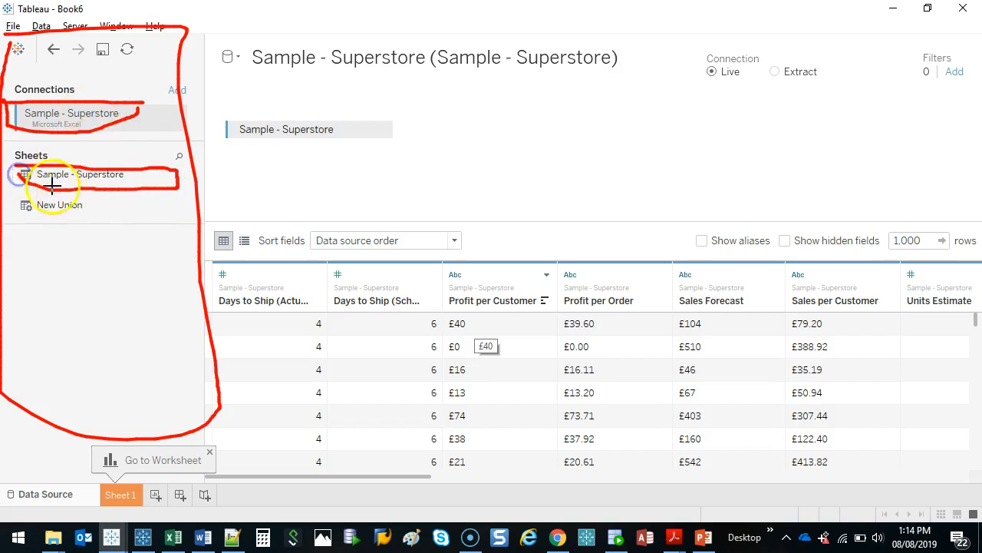
{"action": "left_click_drag", "start_coordinate": [9, 206], "coordinate": [107, 222]}
{"action": "left_click_drag", "start_coordinate": [40, 379], "coordinate": [134, 375]}
{"action": "key", "text": "e"}
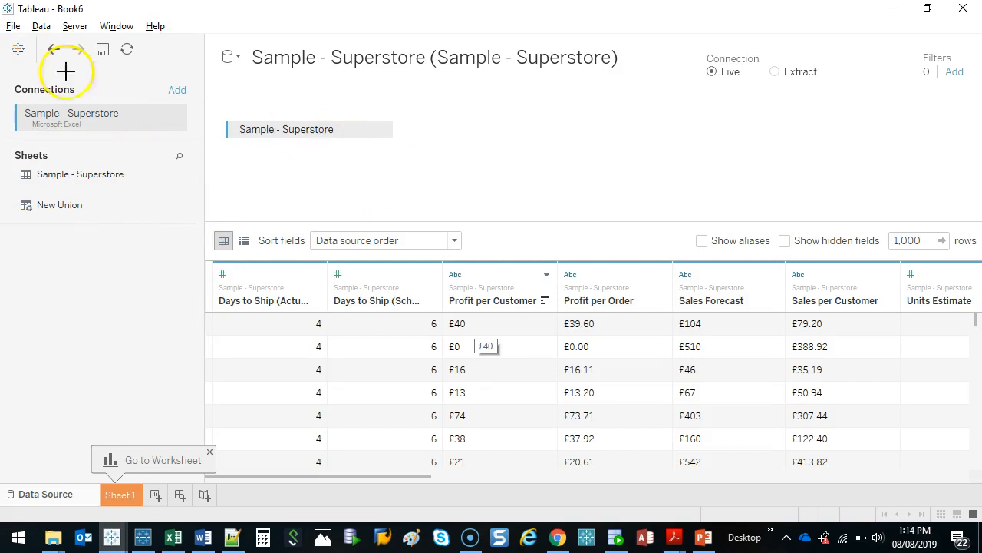
Step: Remove the Sample - Superstore table from the data source canvas and add the sheet back onto it
{"action": "left_click", "coordinate": [380, 129]}
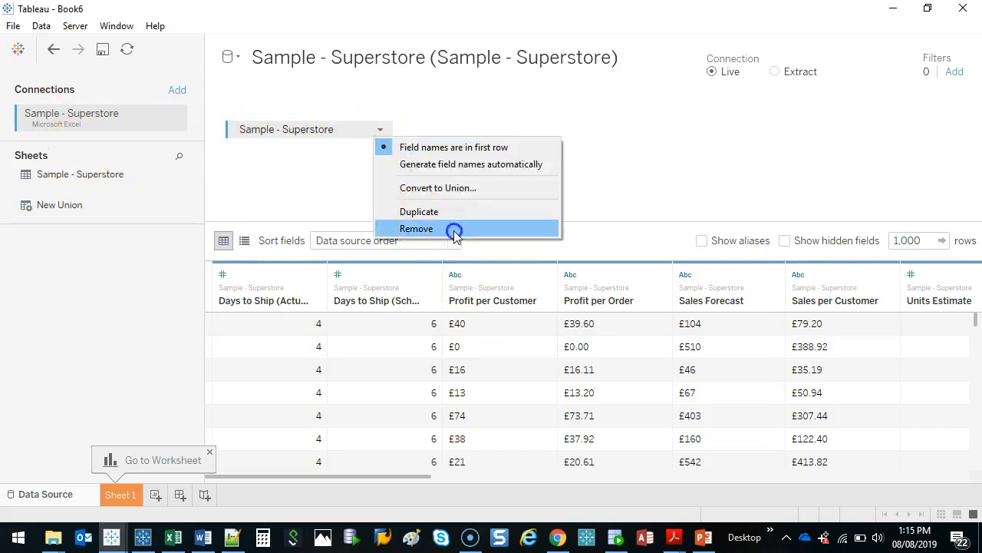
{"action": "left_click", "coordinate": [451, 227]}
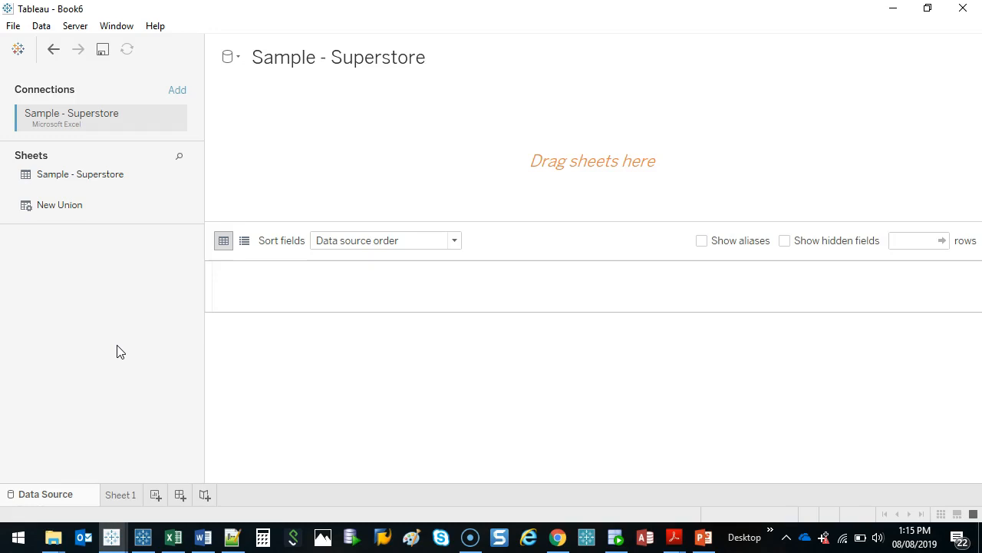
{"action": "left_click_drag", "start_coordinate": [61, 175], "coordinate": [369, 150]}
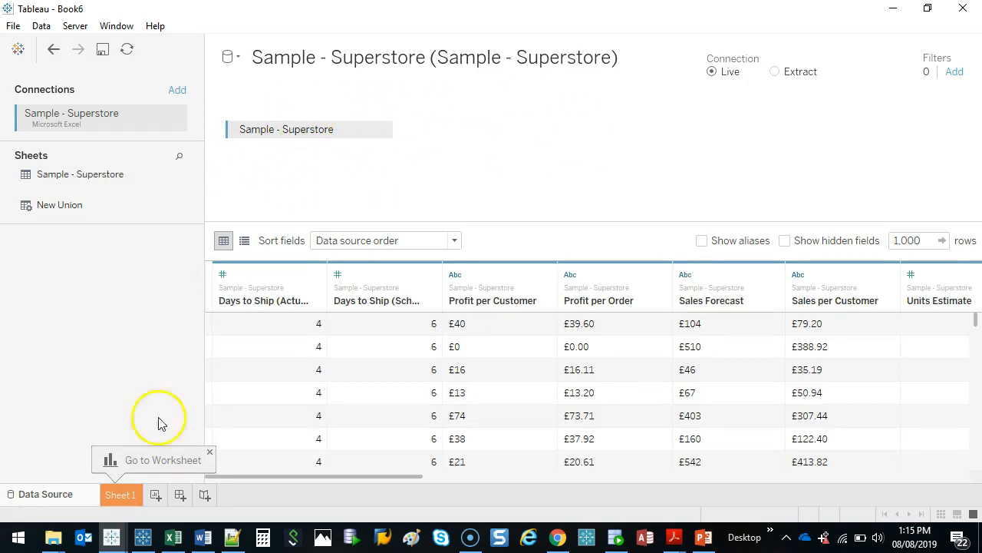
Step: Switch to the Tableau Course folder and open Sample - Superstore.xlsx in Excel to view its layout
{"action": "left_click", "coordinate": [180, 542]}
{"action": "left_click", "coordinate": [179, 543]}
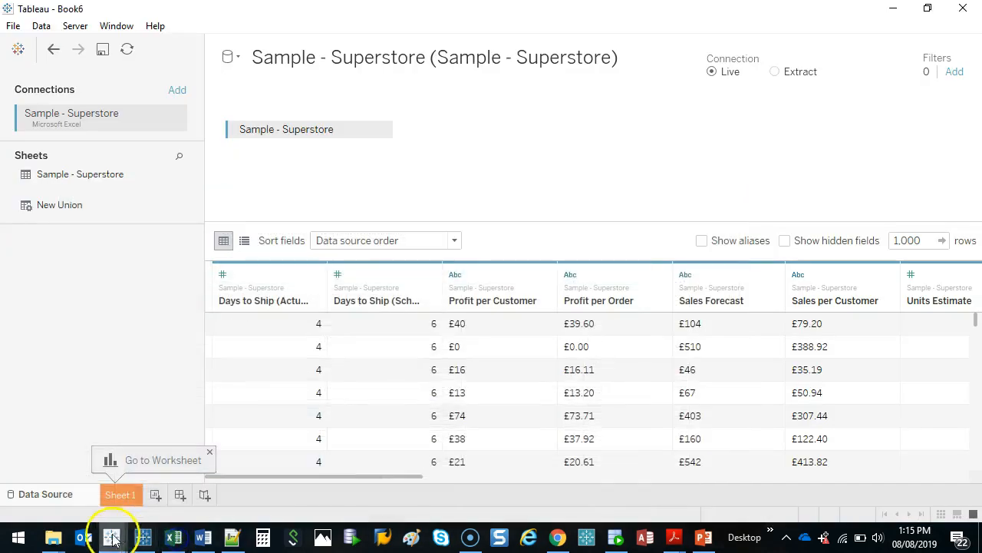
{"action": "left_click", "coordinate": [56, 544]}
{"action": "left_click", "coordinate": [224, 476]}
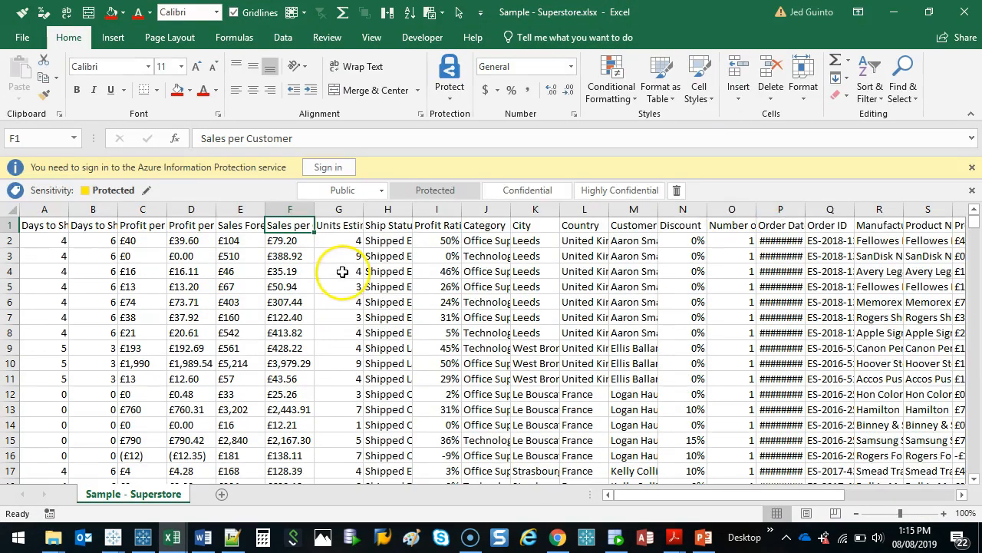
{"action": "left_click", "coordinate": [342, 272]}
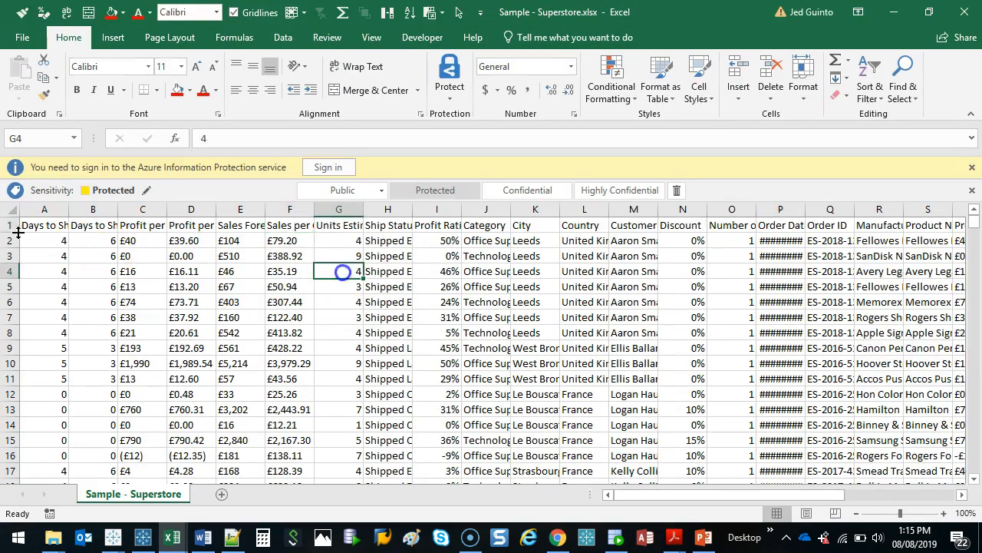
Step: Insert four blank rows above the header row of the Sample - Superstore sheet
{"action": "left_click", "coordinate": [11, 225]}
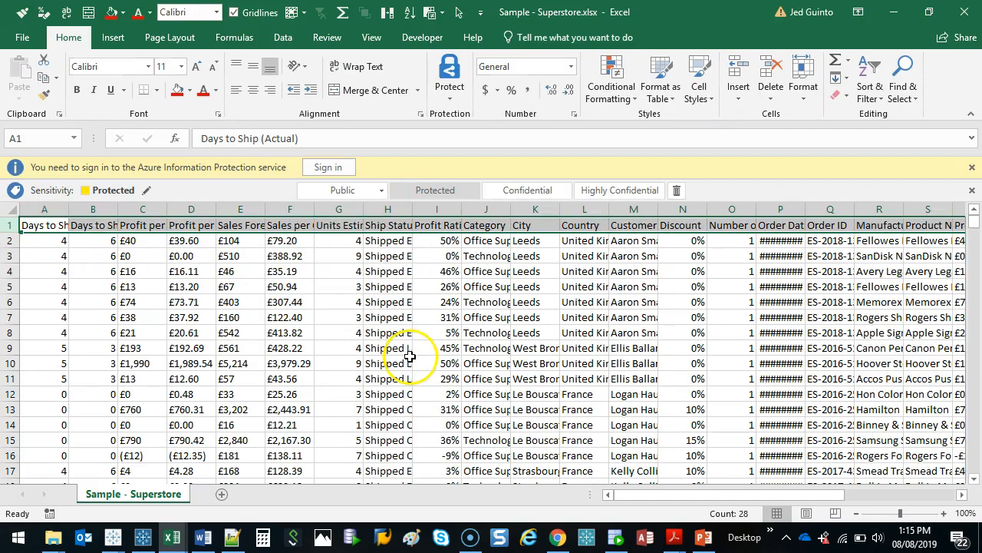
{"action": "key", "text": "ctrl+shift+plus"}
{"action": "key", "text": "ctrl+shift+plus"}
{"action": "key", "text": "ctrl+shift+plus"}
{"action": "key", "text": "ctrl+shift+plus"}
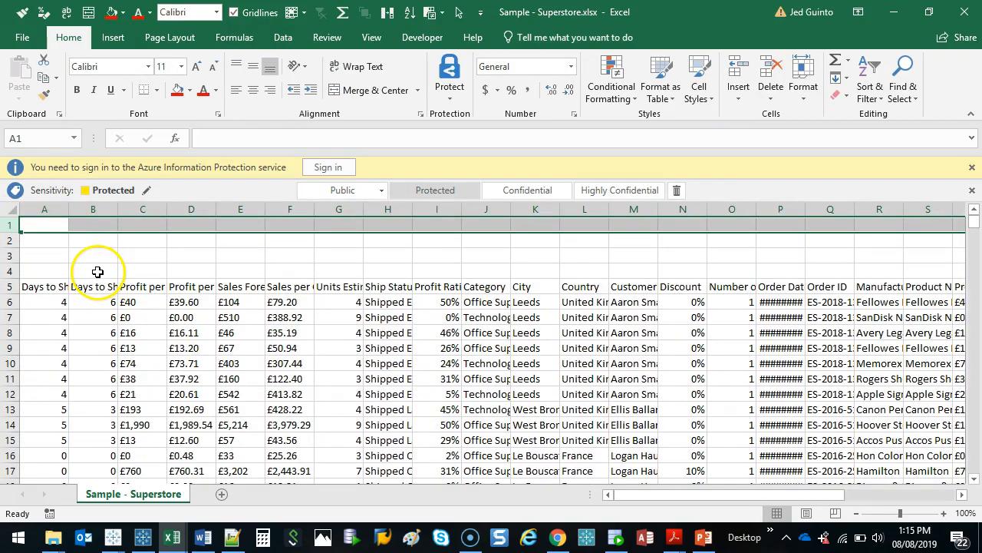
Step: Enter the filler text asdf in cells B4, F2, J3, N3 and O2 above the header row
{"action": "left_click", "coordinate": [105, 265]}
{"action": "type", "text": "asdf"}
{"action": "left_click", "coordinate": [277, 240]}
{"action": "type", "text": "asdf"}
{"action": "left_click", "coordinate": [480, 255]}
{"action": "type", "text": "asdf"}
{"action": "left_click", "coordinate": [667, 256]}
{"action": "type", "text": "asdf"}
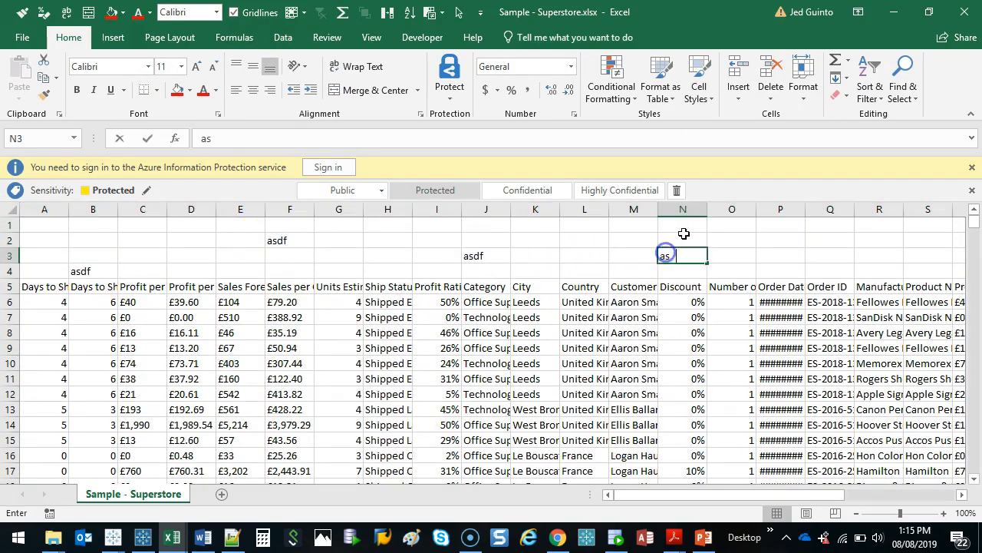
{"action": "left_click", "coordinate": [741, 242]}
{"action": "left_click", "coordinate": [621, 254]}
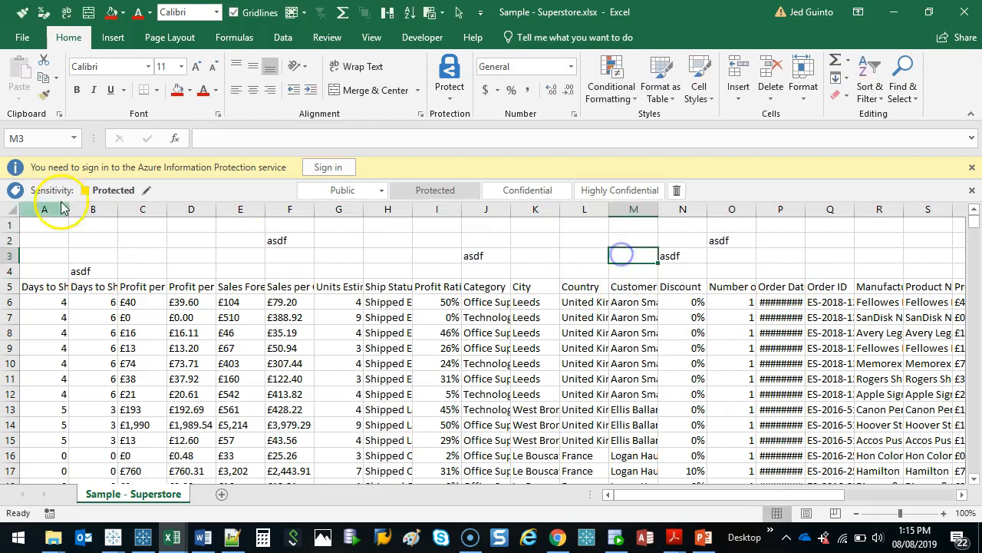
Step: Delete rows 1 to 4 holding the filler text above the column headers
{"action": "left_click", "coordinate": [10, 224]}
{"action": "left_click", "coordinate": [11, 287]}
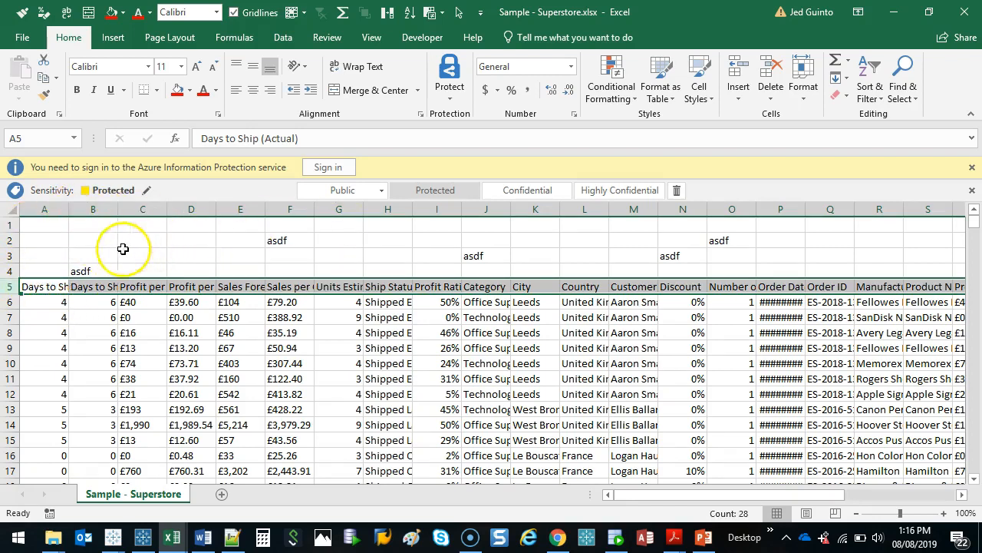
{"action": "left_click_drag", "start_coordinate": [11, 224], "coordinate": [11, 273]}
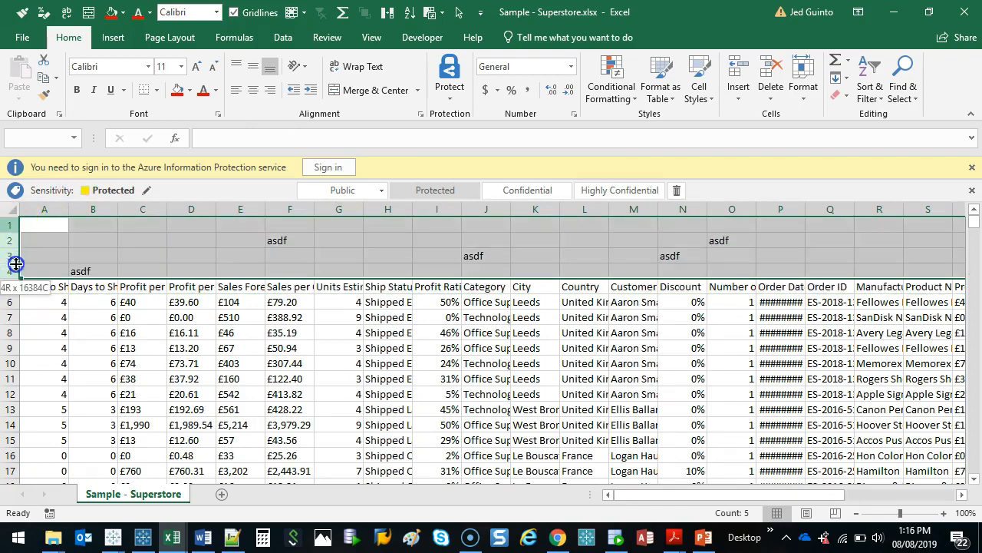
{"action": "right_click", "coordinate": [84, 254]}
{"action": "left_click", "coordinate": [141, 375]}
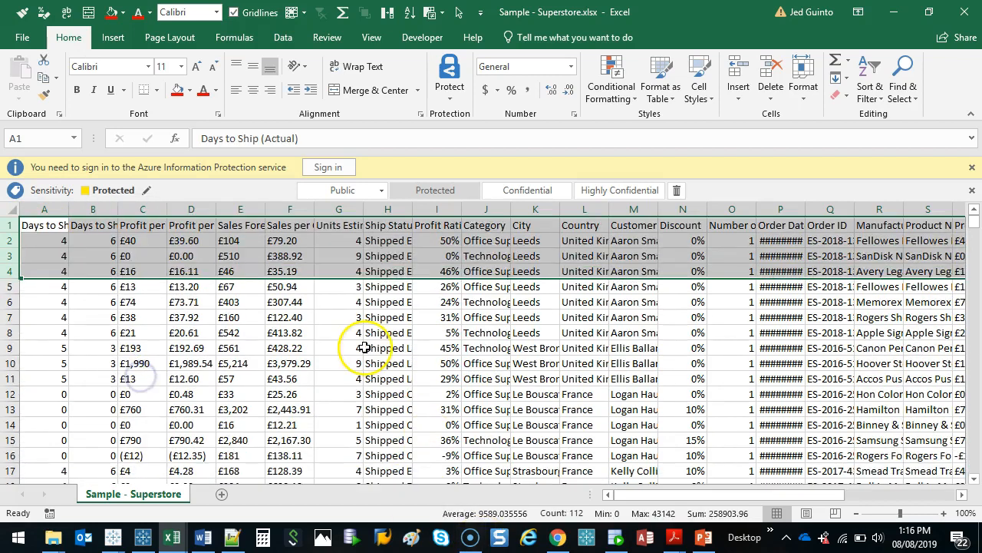
{"action": "left_click", "coordinate": [367, 349]}
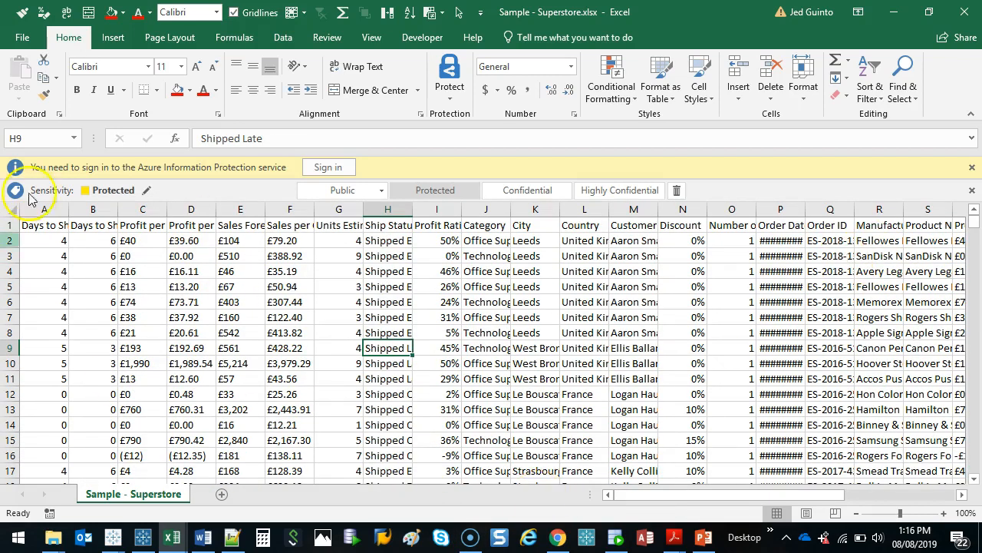
Step: Insert two blank columns before the Days to Ship (Actual) column and delete them again
{"action": "left_click", "coordinate": [53, 206]}
{"action": "key", "text": "ctrl+shift+plus"}
{"action": "key", "text": "ctrl+shift+plus"}
{"action": "left_click", "coordinate": [112, 287]}
{"action": "left_click_drag", "start_coordinate": [85, 205], "coordinate": [58, 218]}
{"action": "right_click", "coordinate": [67, 259]}
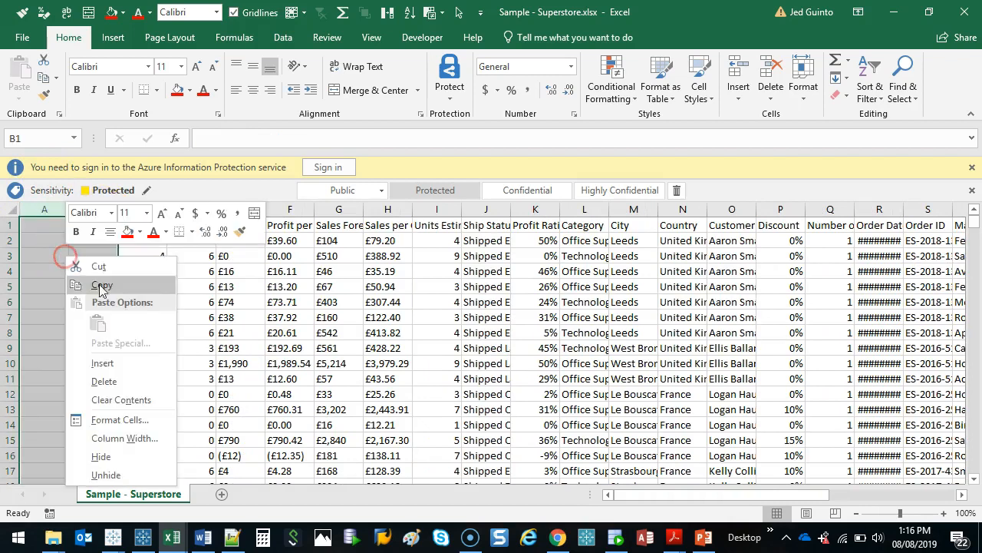
{"action": "left_click", "coordinate": [108, 381]}
{"action": "left_click", "coordinate": [470, 378]}
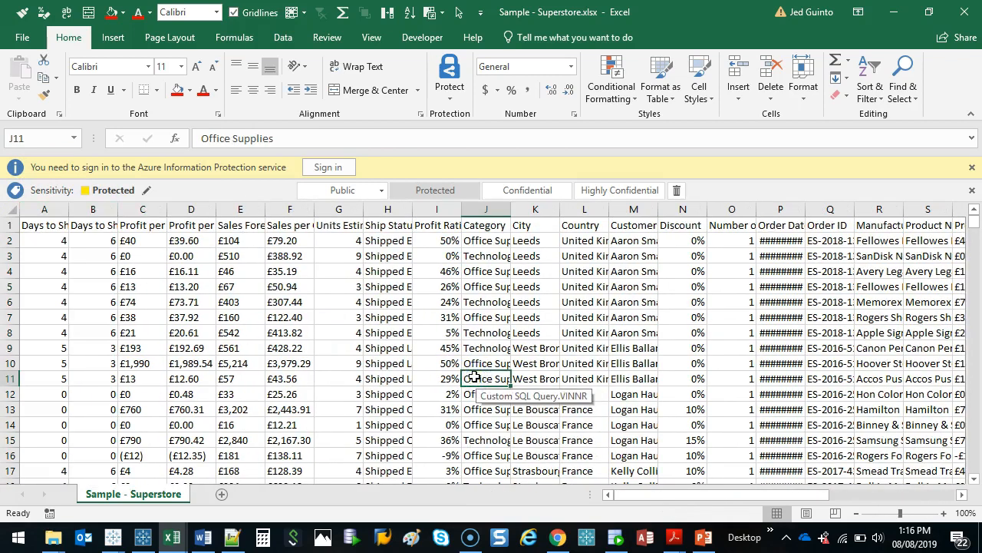
Step: Try to save the Sample - Superstore.xlsx workbook and dismiss the save messages
{"action": "key", "text": "ctrl+s"}
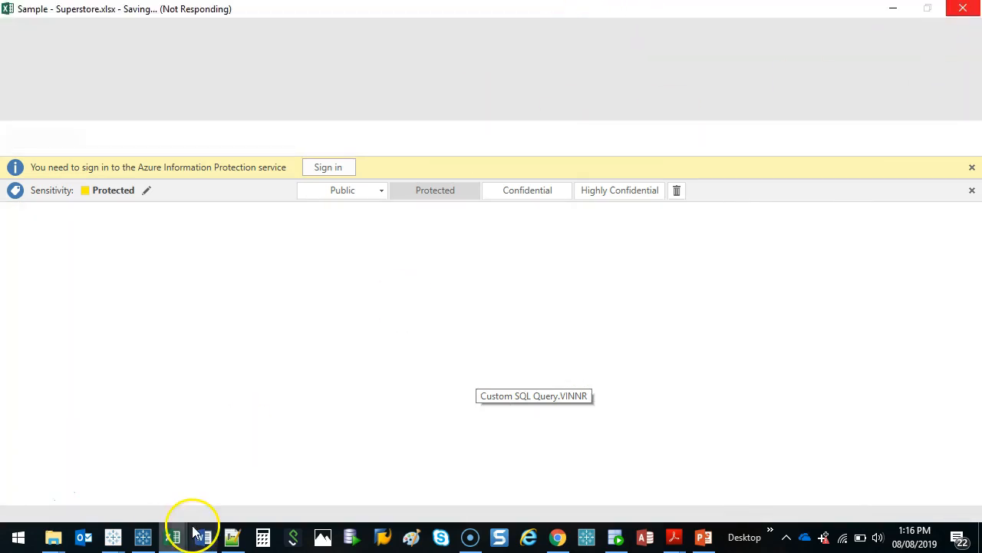
{"action": "mouse_move", "coordinate": [111, 537]}
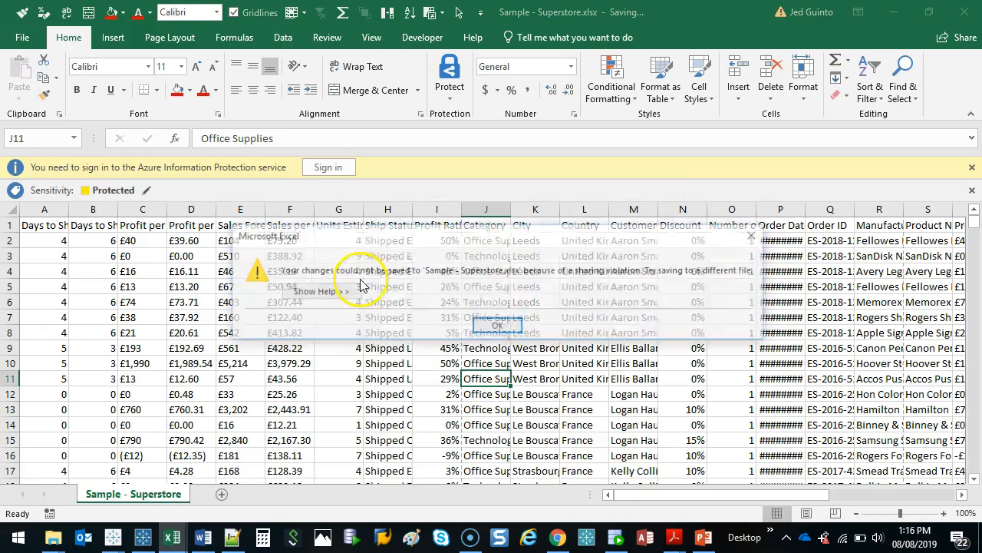
{"action": "key", "text": "Return"}
{"action": "left_click", "coordinate": [516, 311]}
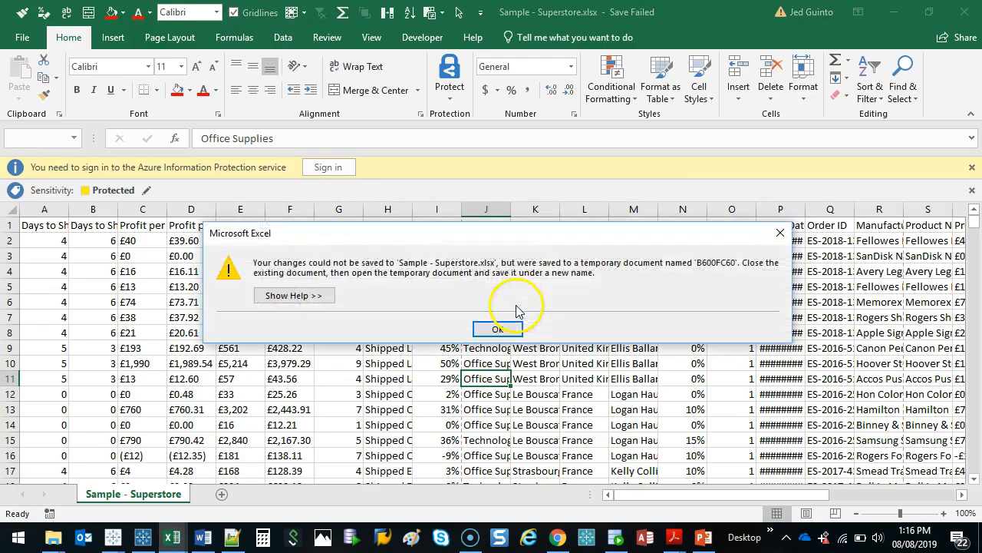
{"action": "left_click", "coordinate": [510, 328]}
Step: Close the Sample - Superstore workbook and switch back to the Tableau data source window
{"action": "left_click", "coordinate": [969, 12]}
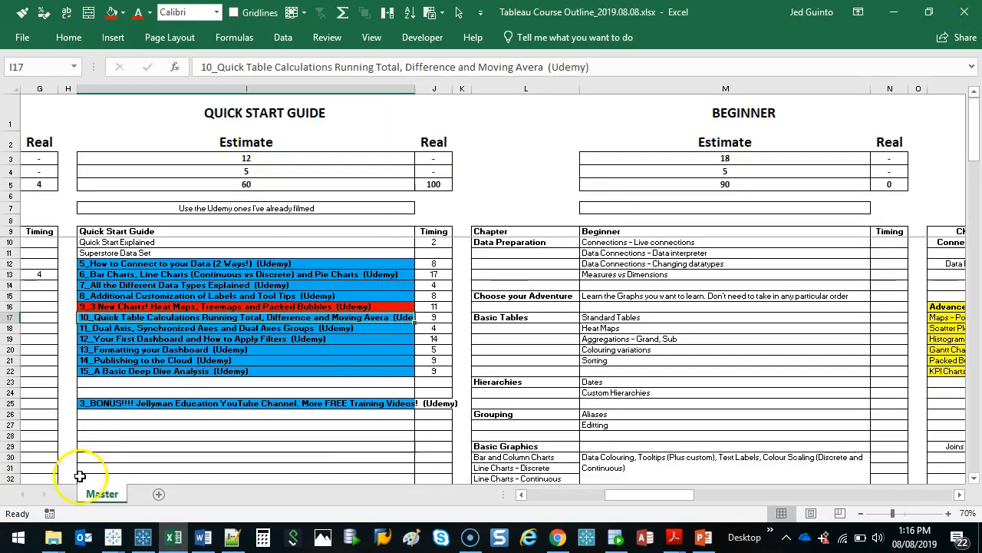
{"action": "mouse_move", "coordinate": [113, 537]}
{"action": "left_click", "coordinate": [882, 478]}
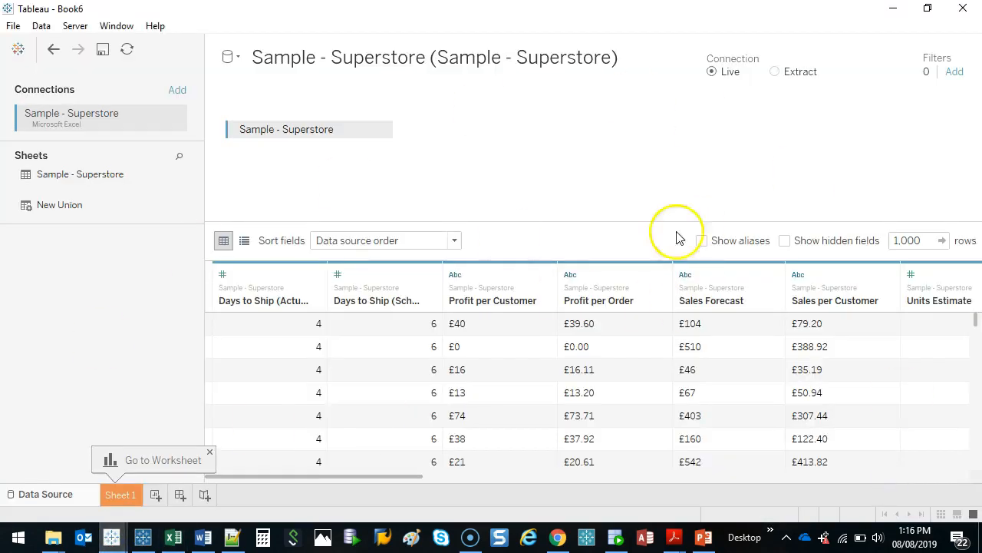
Step: Narrow the Connections pane and examine the data preview through to its last columns, up to Sub-Category
{"action": "left_click_drag", "start_coordinate": [204, 200], "coordinate": [161, 208]}
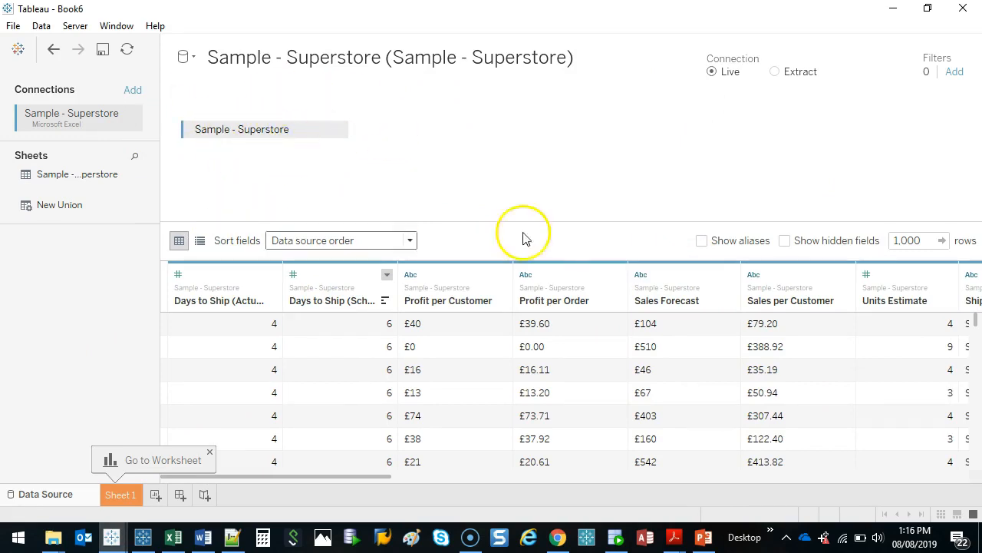
{"action": "left_click_drag", "start_coordinate": [263, 476], "coordinate": [533, 489]}
{"action": "left_click_drag", "start_coordinate": [736, 503], "coordinate": [859, 503]}
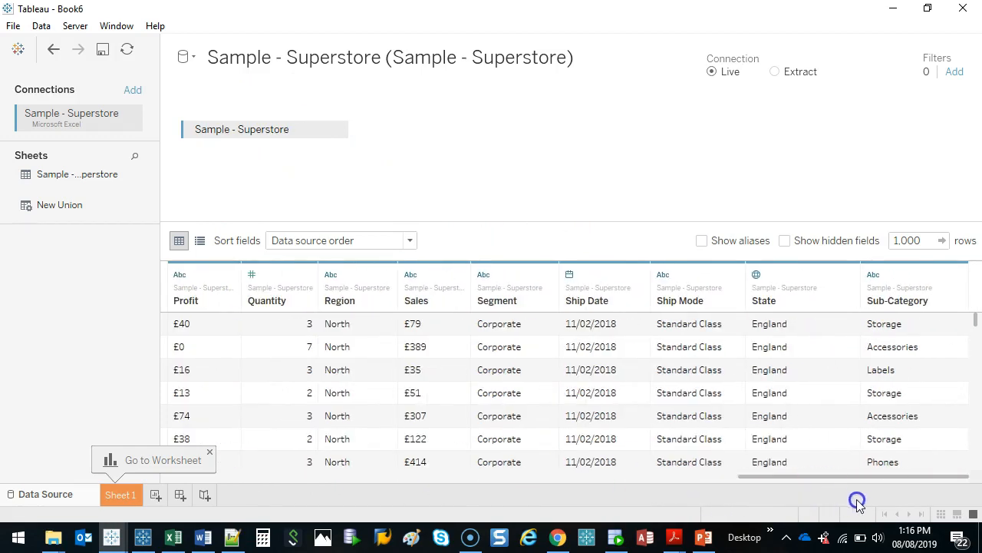
{"action": "left_click_drag", "start_coordinate": [929, 272], "coordinate": [883, 259]}
{"action": "mouse_move", "coordinate": [778, 277]}
{"action": "left_mouse_down"}
{"action": "mouse_move", "coordinate": [763, 261]}
{"action": "mouse_move", "coordinate": [636, 265]}
{"action": "left_mouse_up"}
{"action": "left_click_drag", "start_coordinate": [572, 262], "coordinate": [568, 285]}
{"action": "left_click_drag", "start_coordinate": [490, 255], "coordinate": [486, 254]}
{"action": "key", "text": "Escape"}
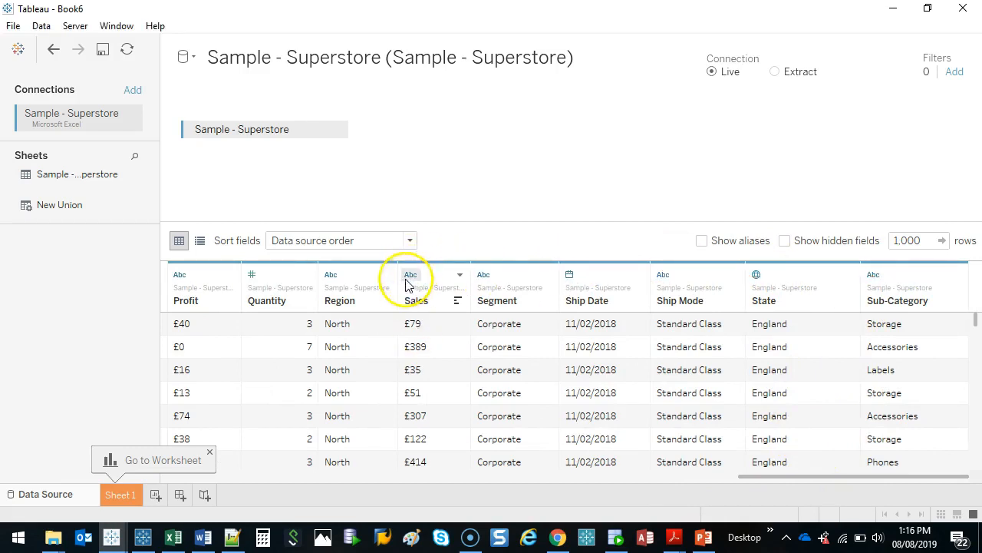
Step: Change the Sales field's data type to Number (whole)
{"action": "left_click", "coordinate": [411, 274]}
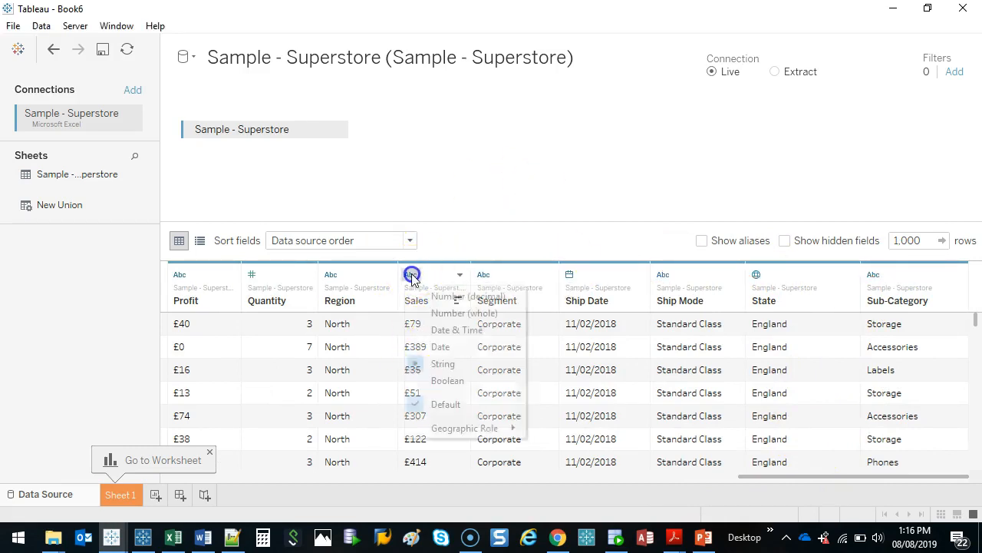
{"action": "left_click", "coordinate": [454, 314]}
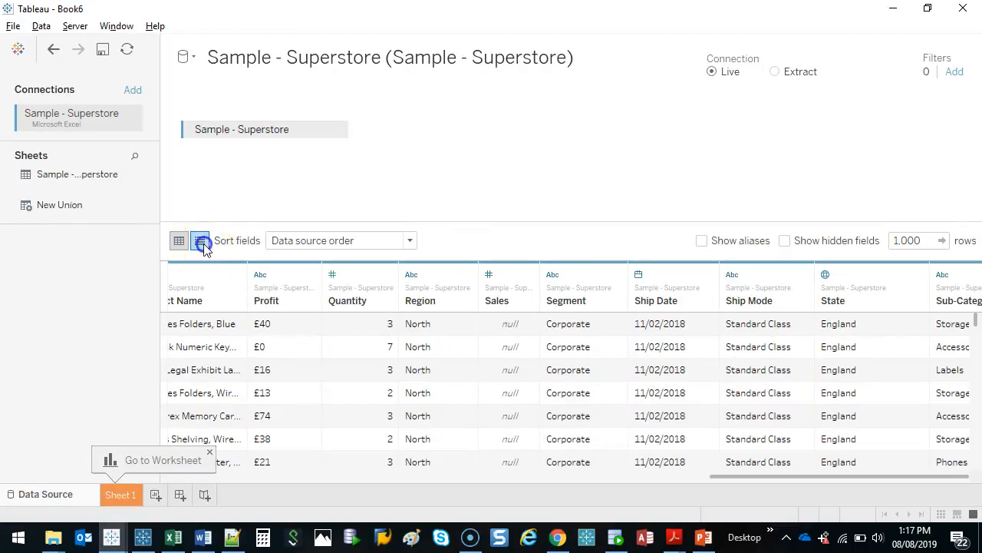
Step: Examine the data source's fields in the metadata list and return to the data grid view
{"action": "left_click", "coordinate": [474, 284]}
{"action": "scroll", "coordinate": [302, 333], "scroll_direction": "down", "scroll_amount": 8}
{"action": "scroll", "coordinate": [303, 333], "scroll_direction": "up", "scroll_amount": 8}
{"action": "left_click", "coordinate": [179, 241]}
{"action": "mouse_move", "coordinate": [823, 43]}
{"action": "left_mouse_down"}
{"action": "mouse_move", "coordinate": [726, 83]}
{"action": "mouse_move", "coordinate": [795, 23]}
{"action": "left_mouse_up"}
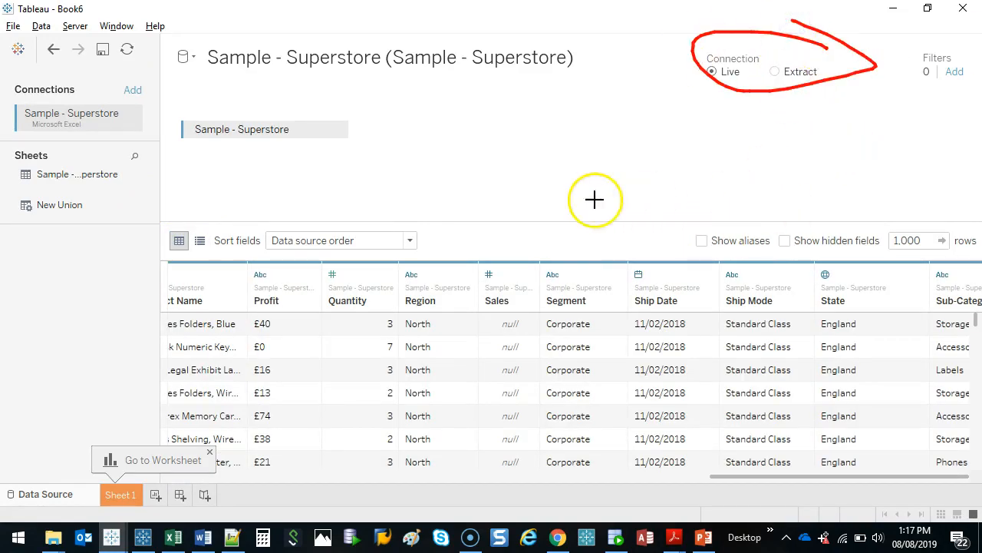
{"action": "mouse_move", "coordinate": [974, 219]}
{"action": "left_mouse_down"}
{"action": "mouse_move", "coordinate": [698, 237]}
{"action": "mouse_move", "coordinate": [970, 210]}
{"action": "left_mouse_up"}
{"action": "mouse_move", "coordinate": [971, 51]}
{"action": "left_mouse_down"}
{"action": "mouse_move", "coordinate": [962, 59]}
{"action": "mouse_move", "coordinate": [973, 62]}
{"action": "left_mouse_up"}
{"action": "mouse_move", "coordinate": [184, 47]}
{"action": "left_mouse_down"}
{"action": "mouse_move", "coordinate": [188, 59]}
{"action": "mouse_move", "coordinate": [12, 49]}
{"action": "mouse_move", "coordinate": [21, 52]}
{"action": "left_mouse_up"}
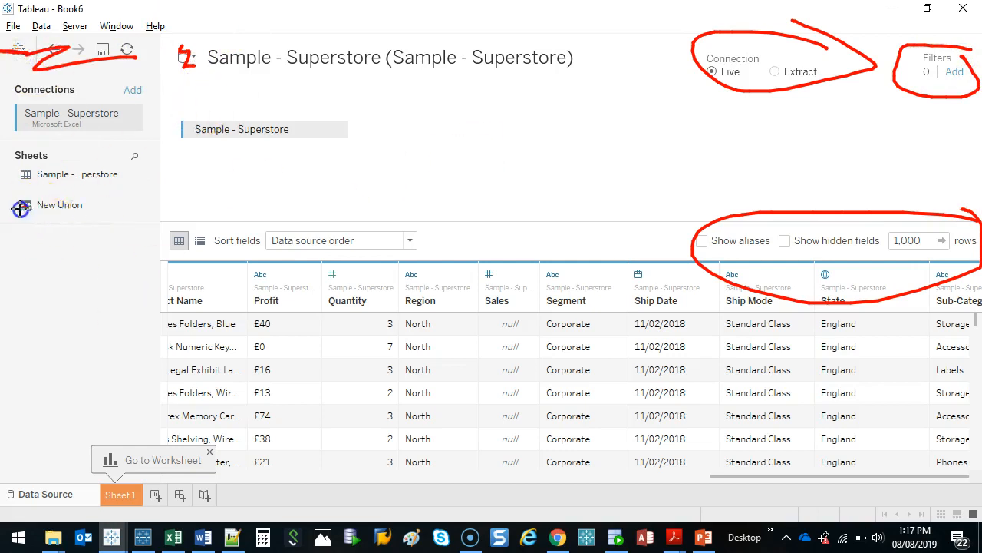
{"action": "left_click_drag", "start_coordinate": [90, 208], "coordinate": [91, 208]}
{"action": "left_click_drag", "start_coordinate": [130, 89], "coordinate": [117, 95]}
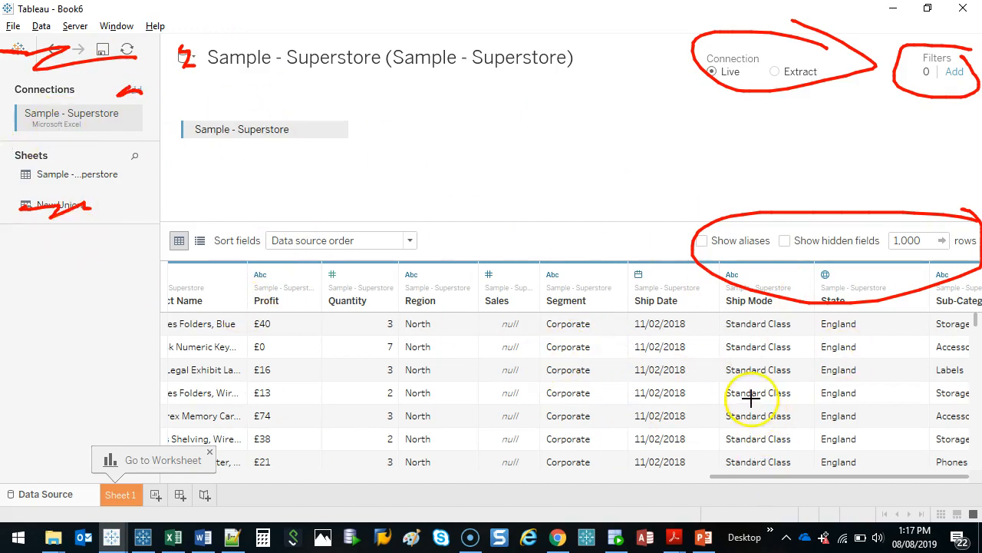
{"action": "key", "text": "Escape"}
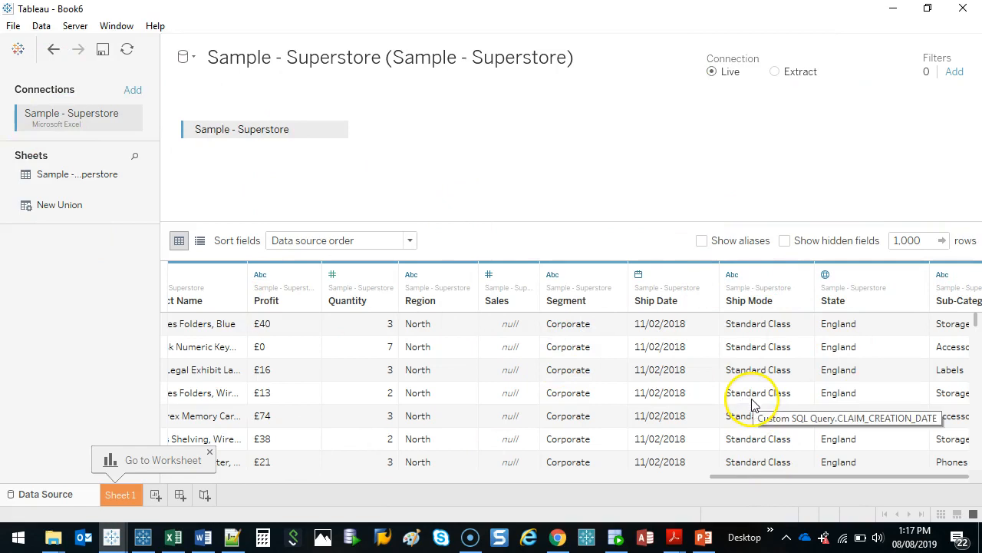
{"action": "left_click", "coordinate": [121, 496]}
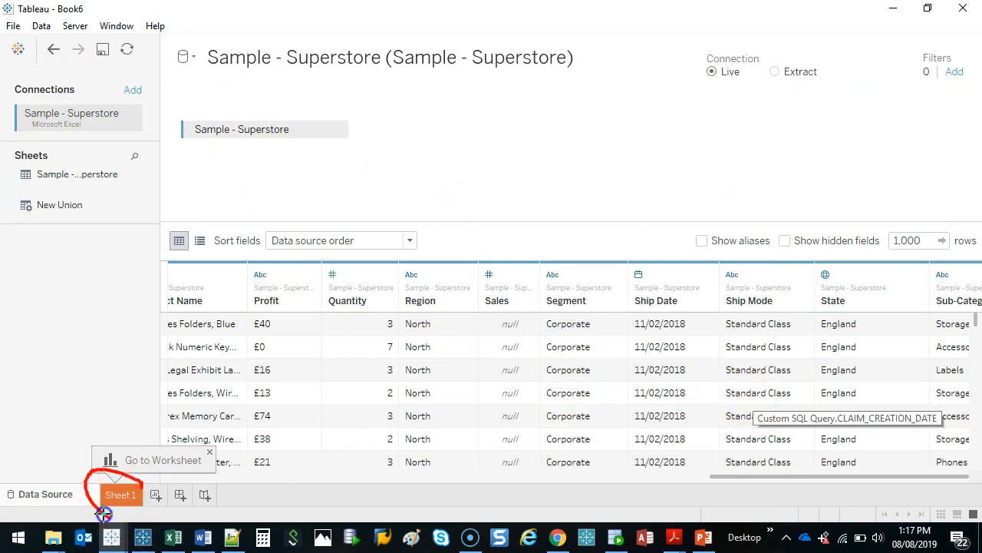